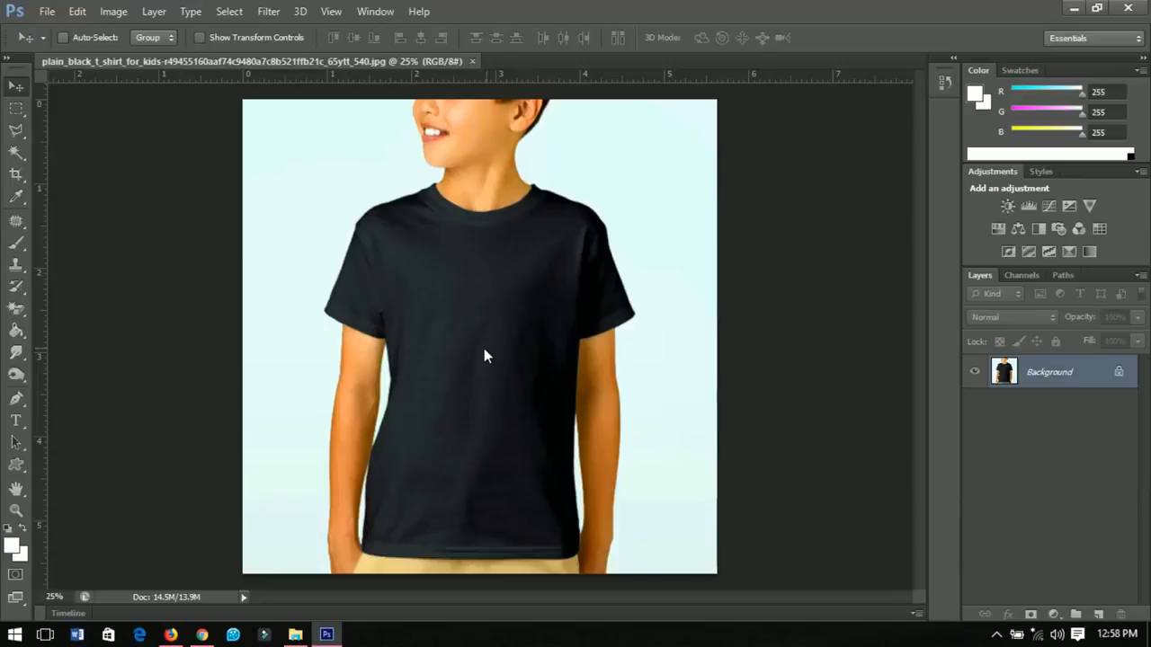
Step: Add the word "Delight" on the shirt's chest as white text in the Blessed Day font at 30 pt
click(24, 425)
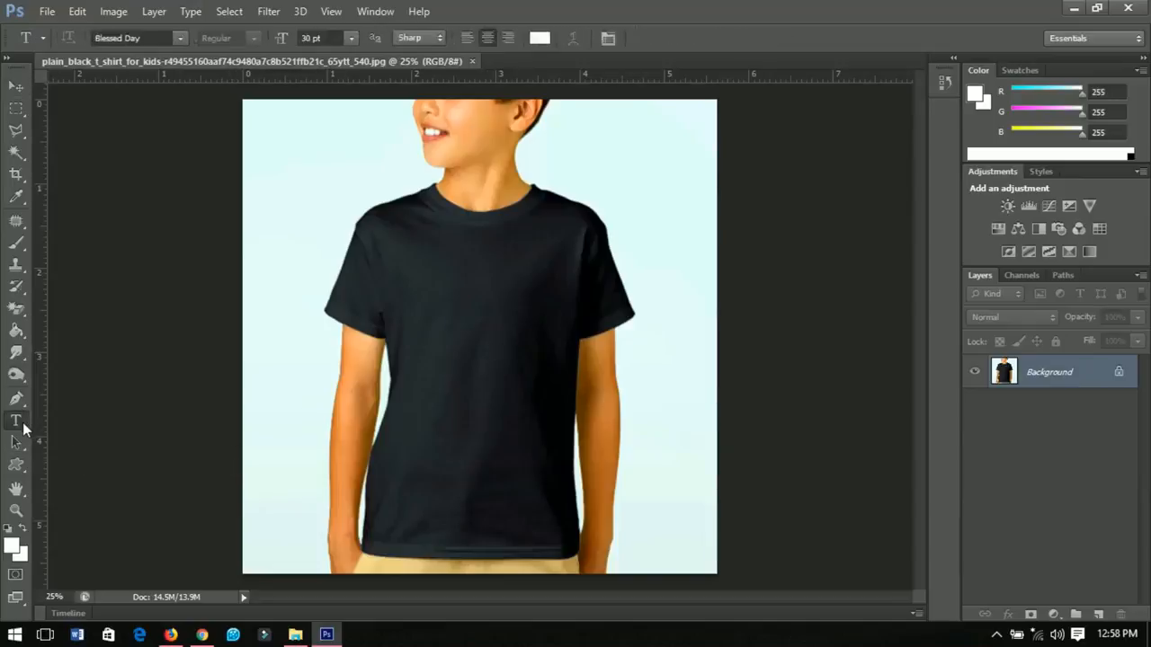
click(539, 38)
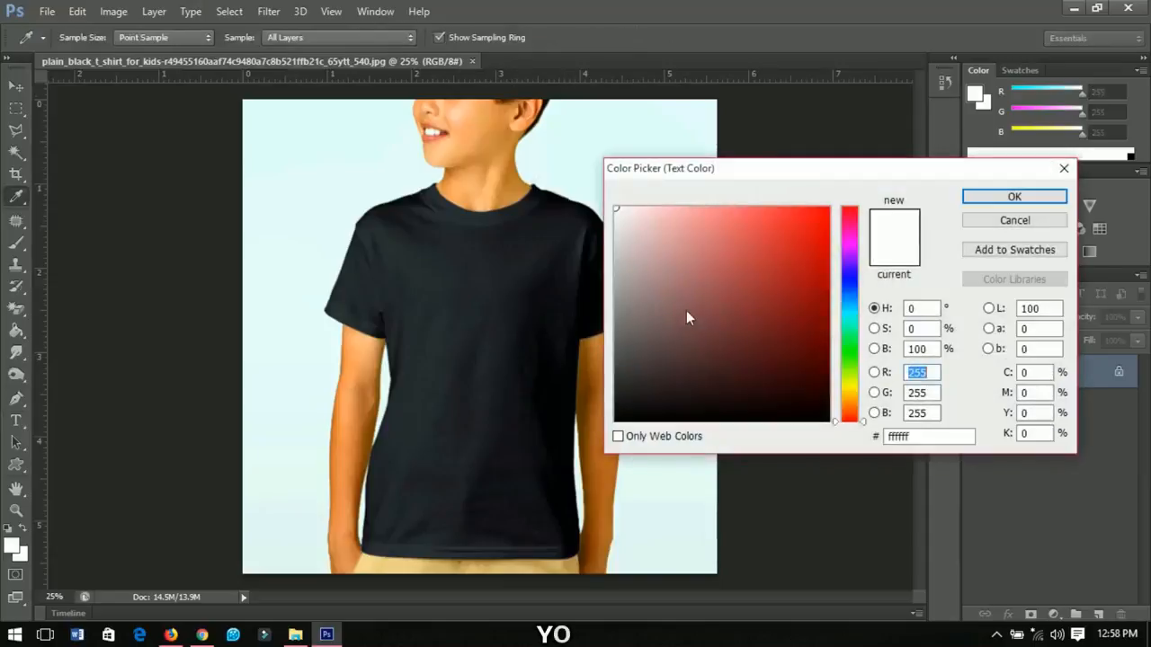
click(976, 201)
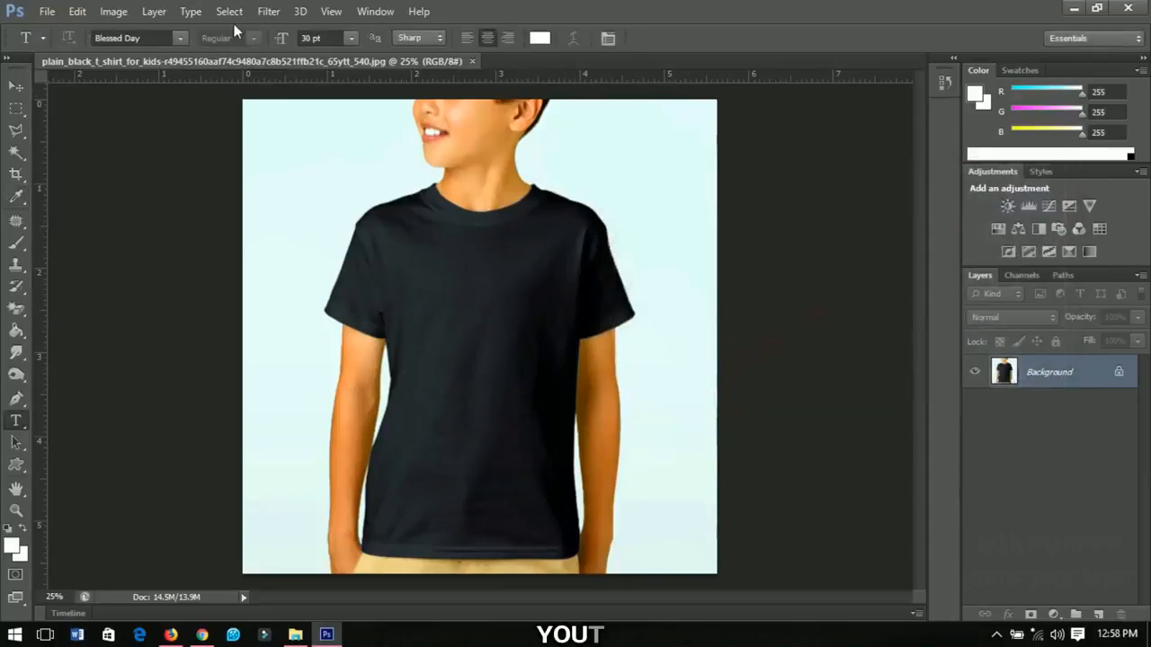
click(180, 37)
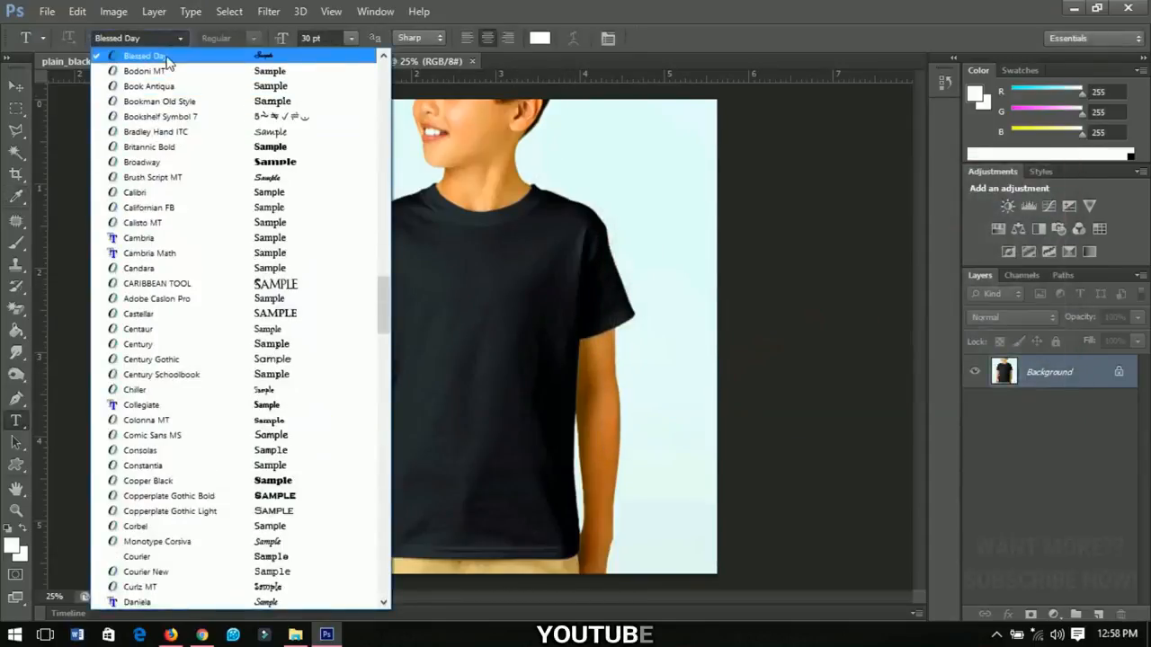
click(167, 57)
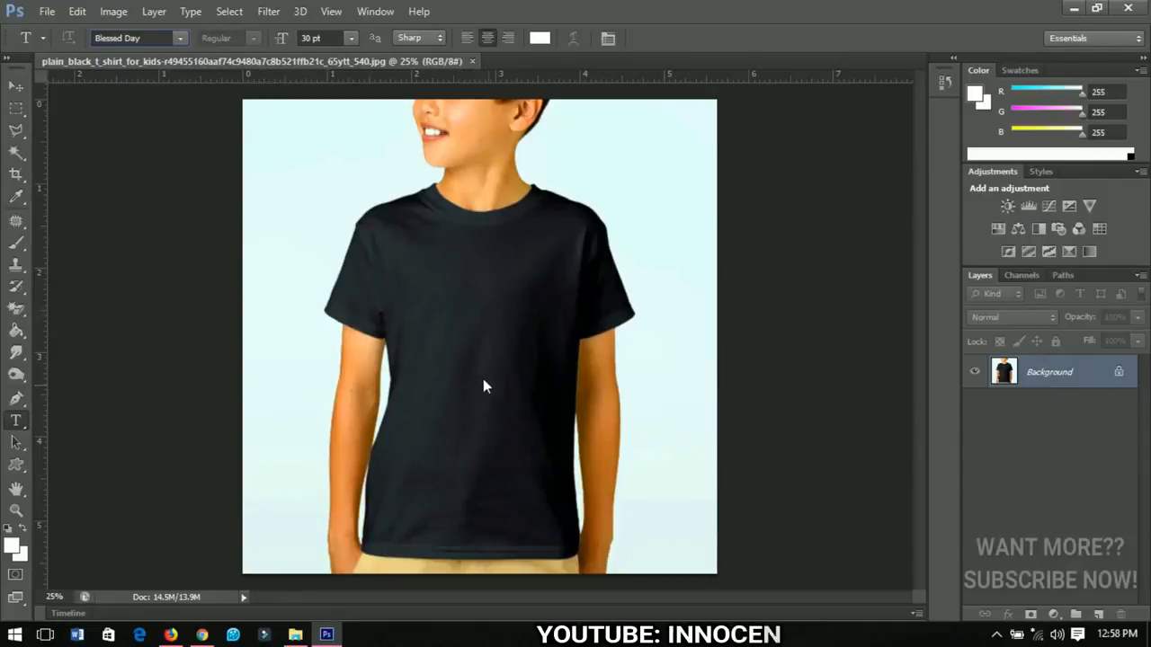
click(466, 307)
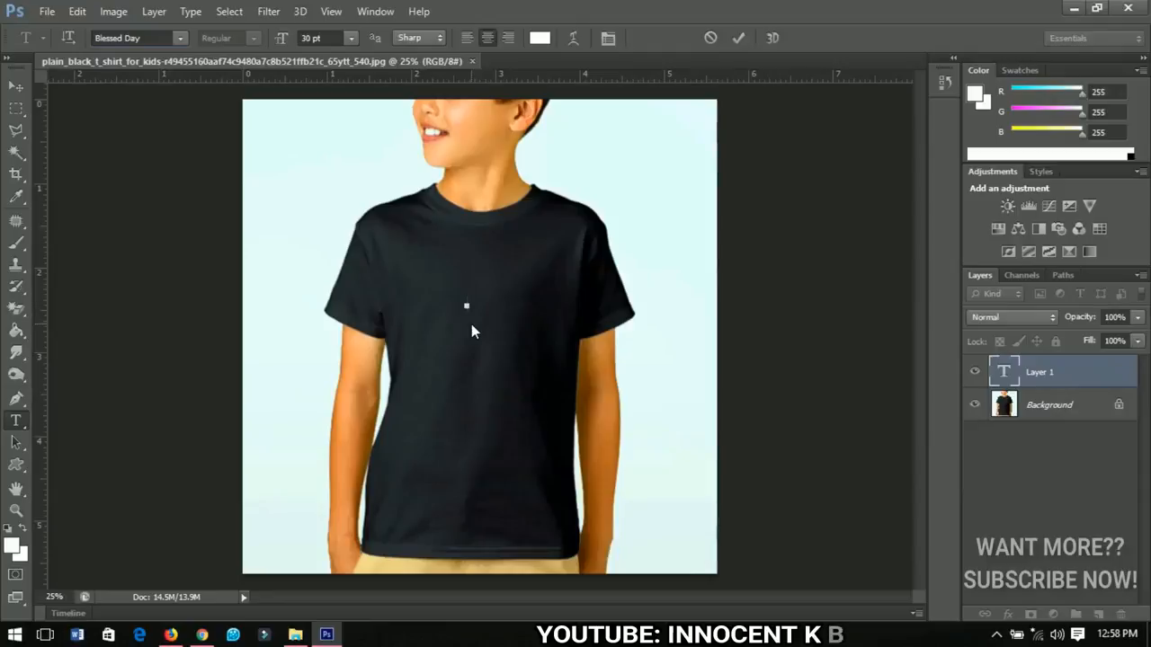
text(Delight)
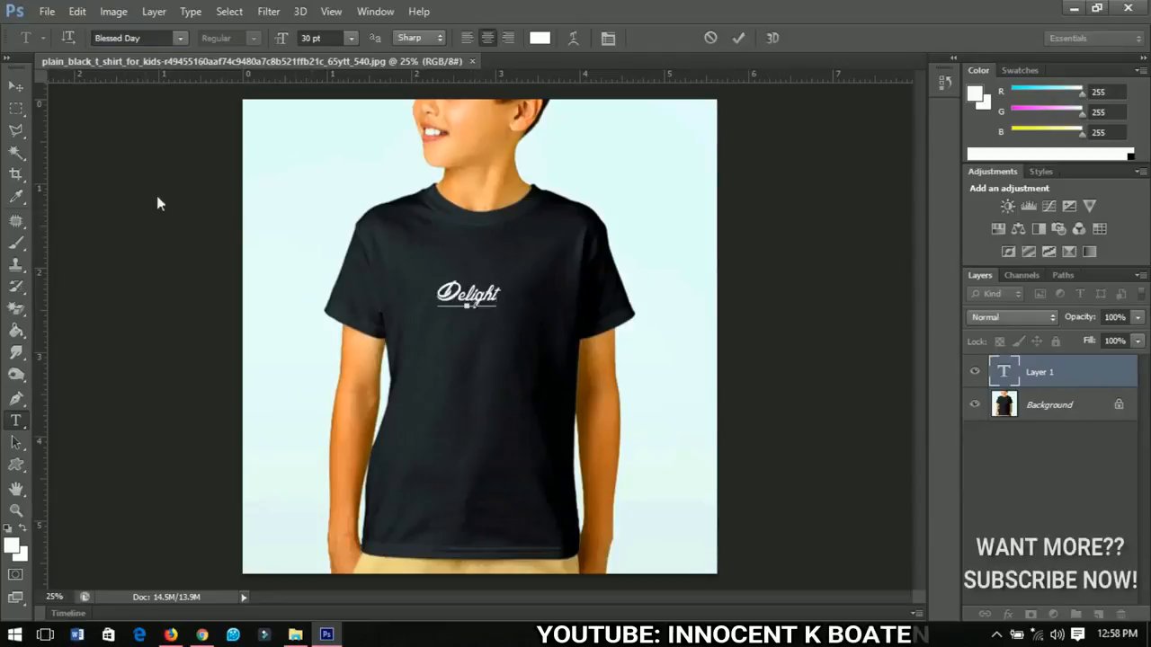
click(15, 86)
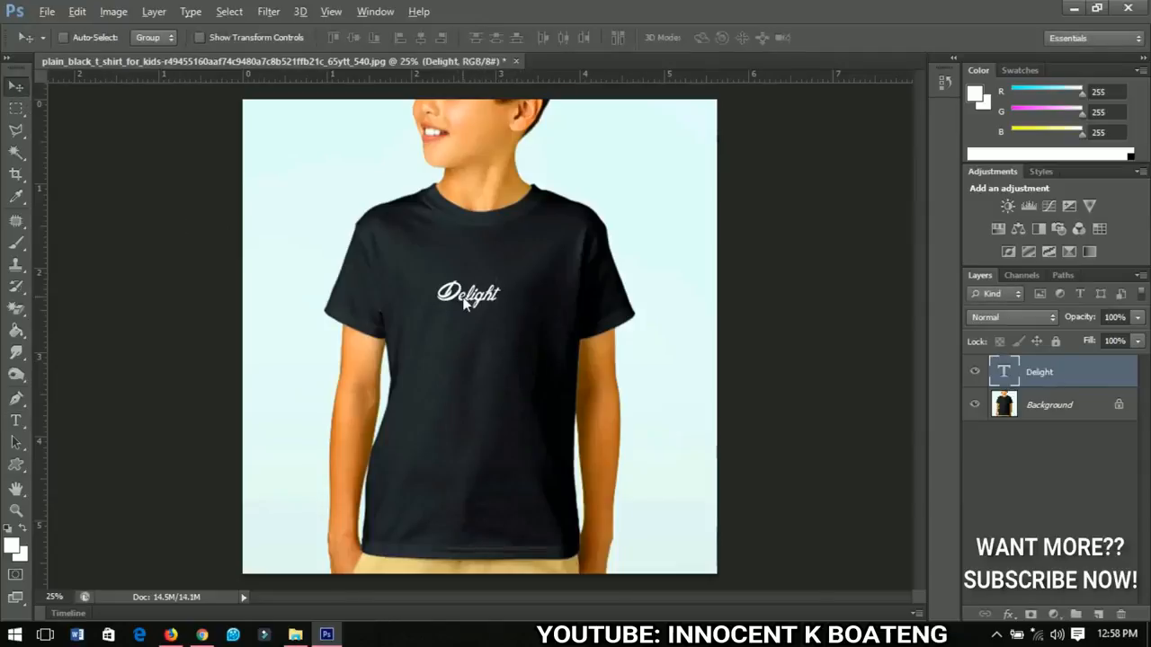
Step: Move the Delight text up on the chest and enlarge it
scroll(477, 303, up, 2)
drag(501, 348, 485, 304)
key(ctrl+t)
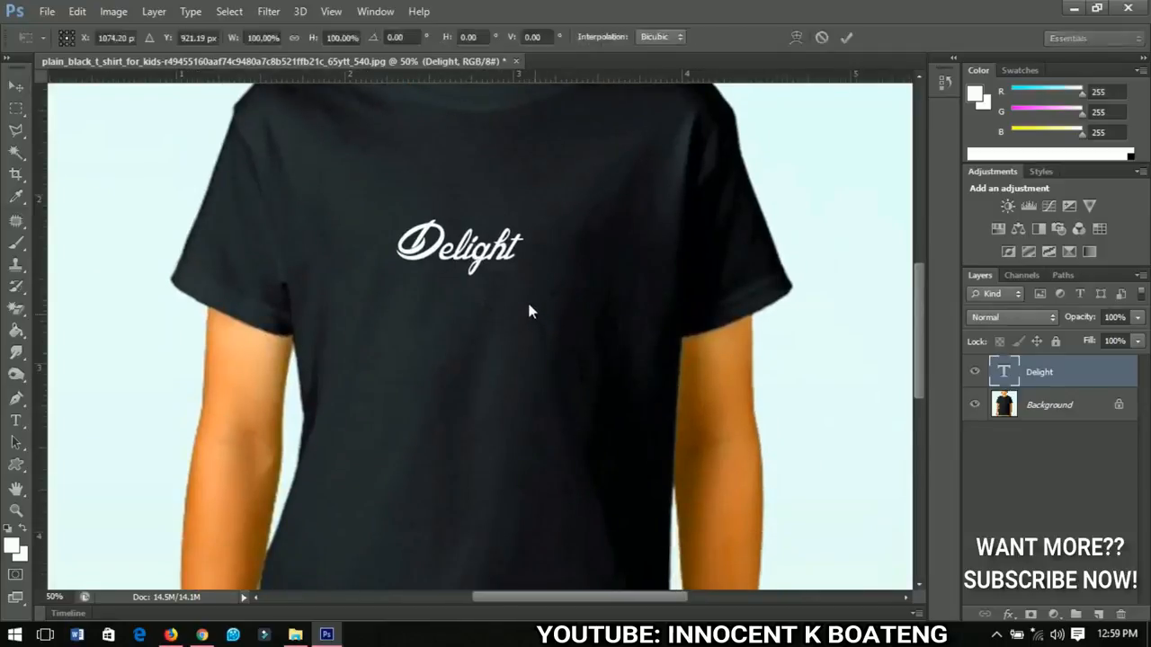
mouse_move(522, 284)
mouse_down()
mouse_move(559, 326)
mouse_move(526, 306)
mouse_up()
key(Return)
Step: Rotate the Delight text by -7.13° so it slants upward to the right
key(ctrl+t)
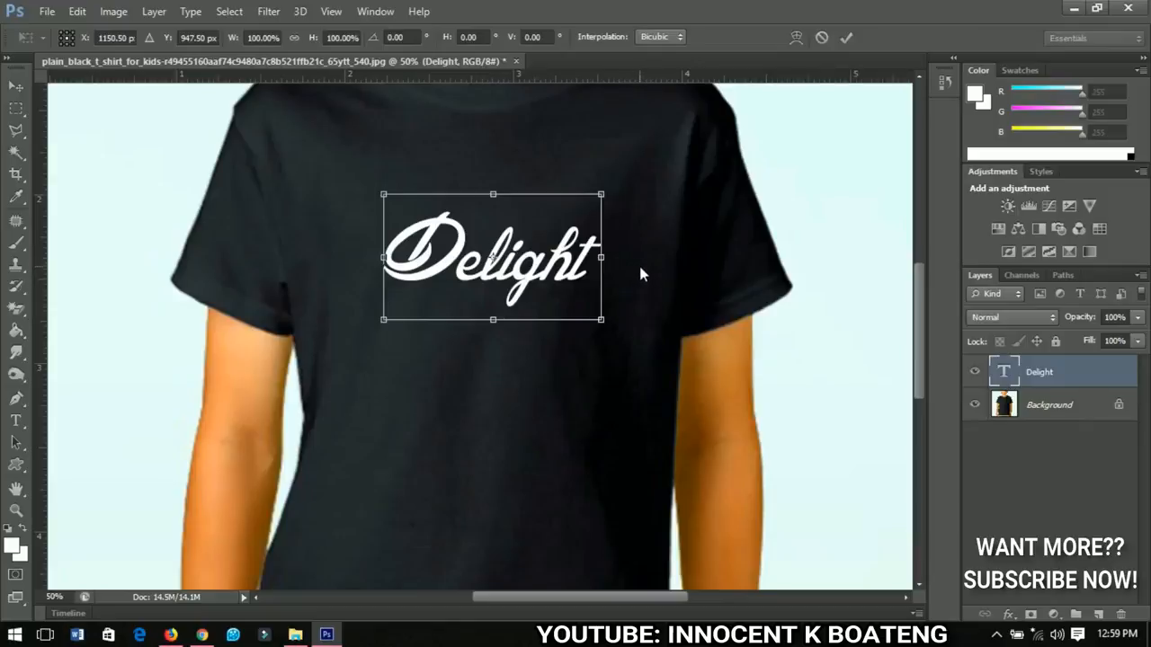
drag(639, 270, 643, 250)
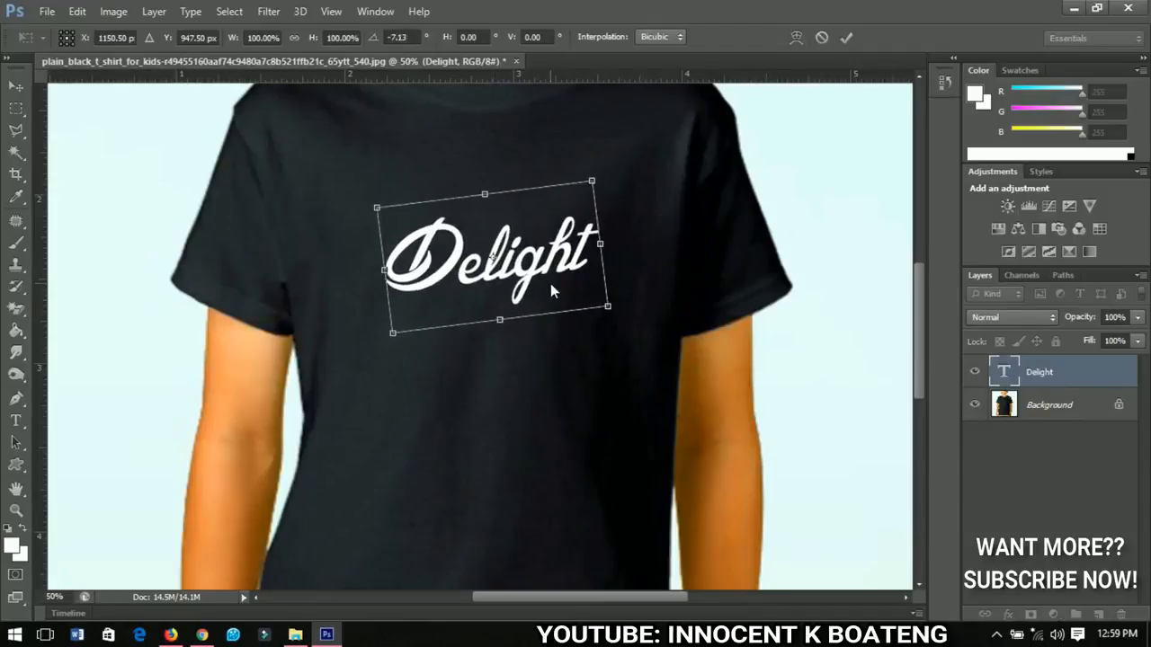
key(Return)
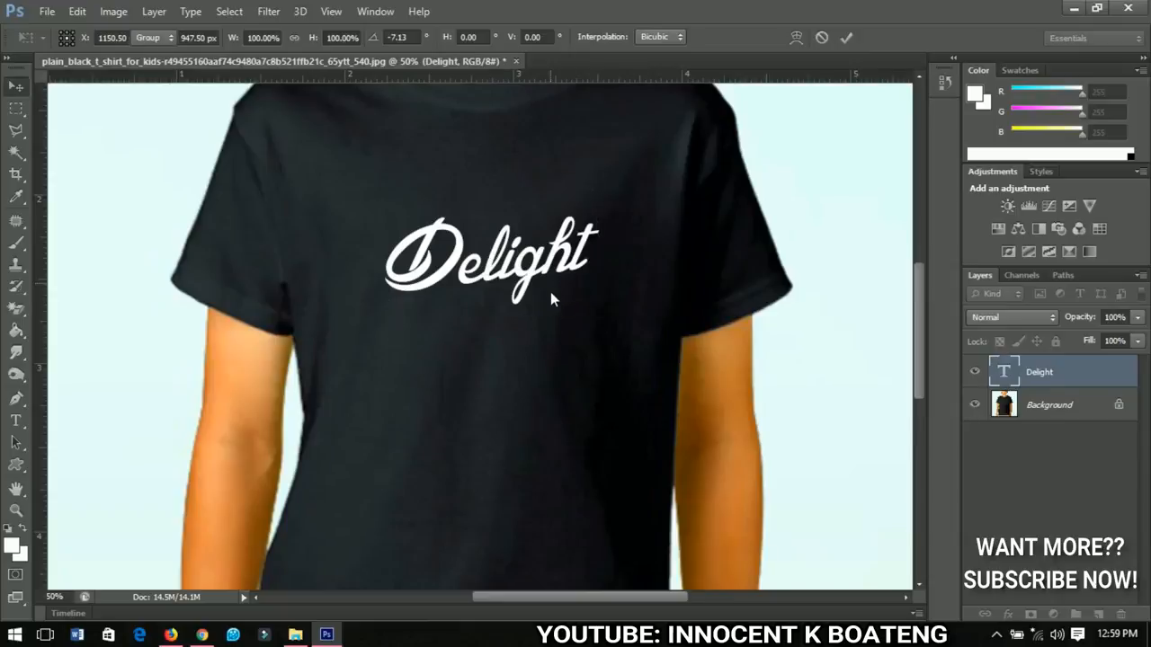
Step: Duplicate the Delight text and place the copy just below the original
scroll(553, 290, down, 4)
scroll(536, 253, down, 3)
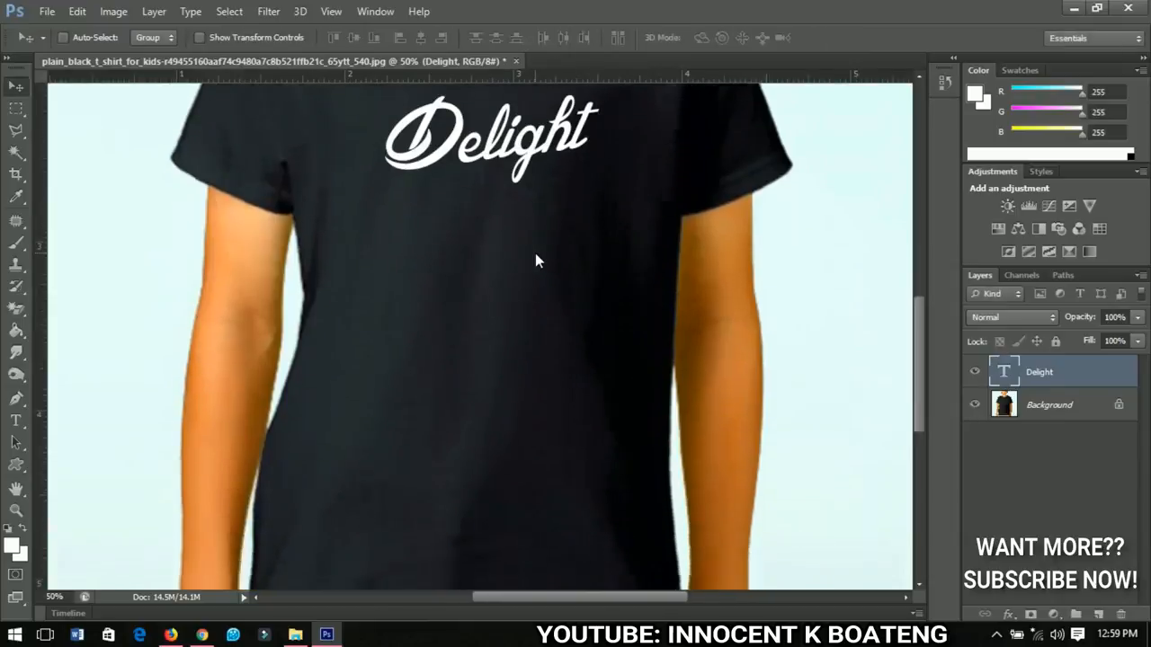
scroll(536, 253, up, 4)
scroll(513, 259, down, 3)
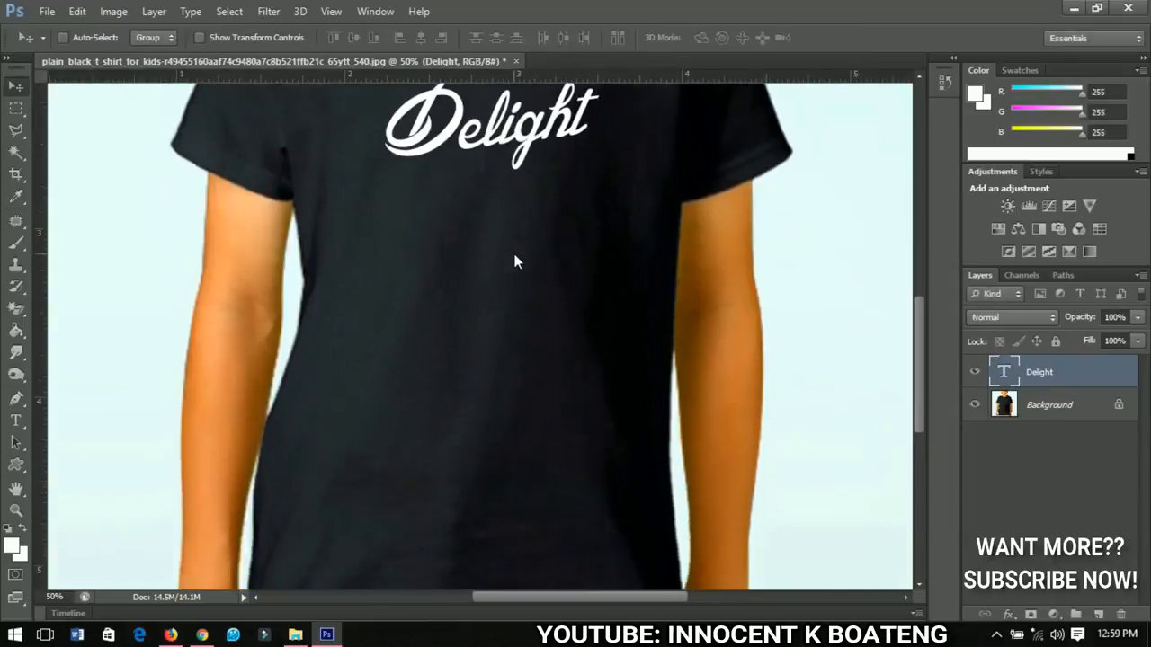
scroll(514, 261, up, 2)
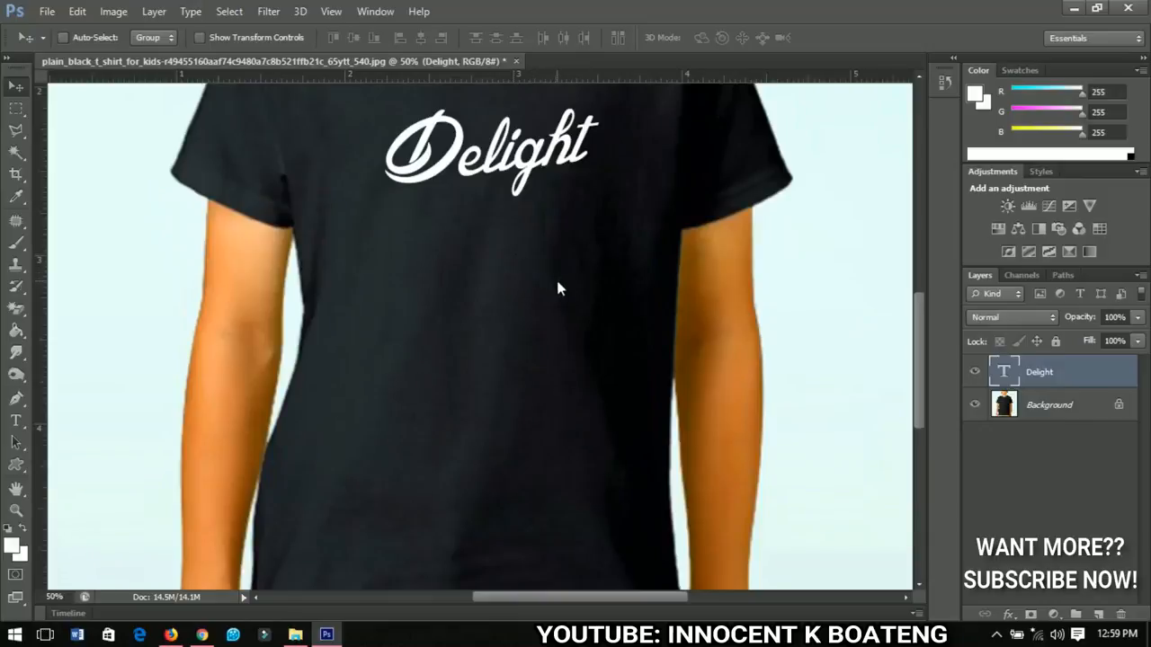
scroll(514, 252, down, 1)
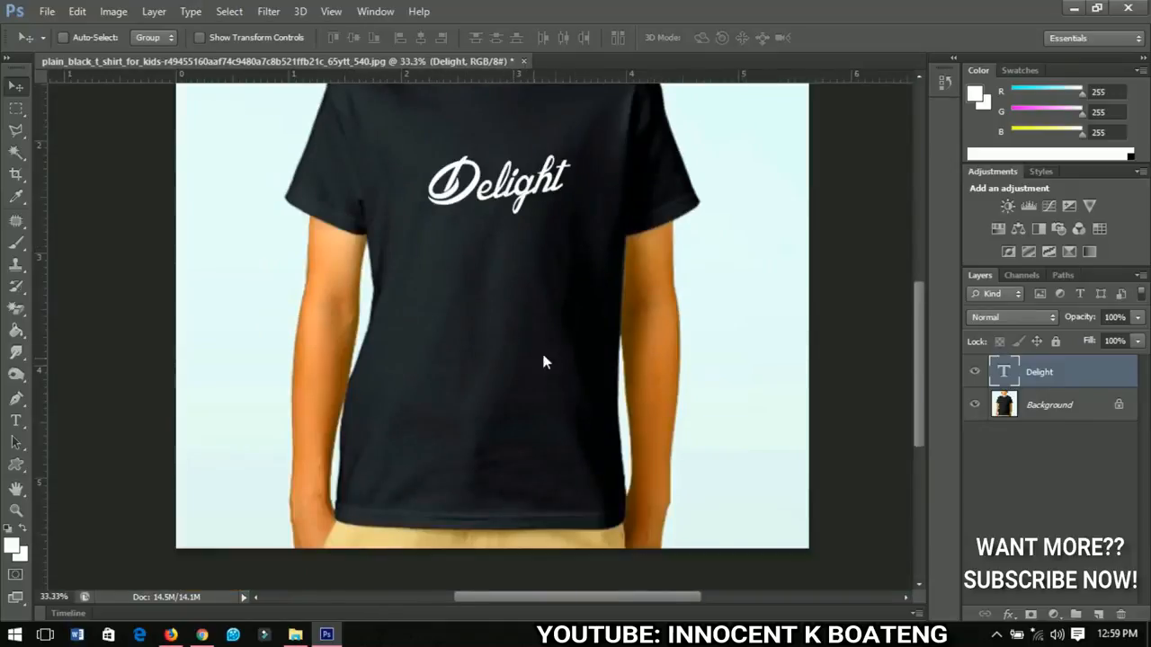
scroll(524, 270, up, 3)
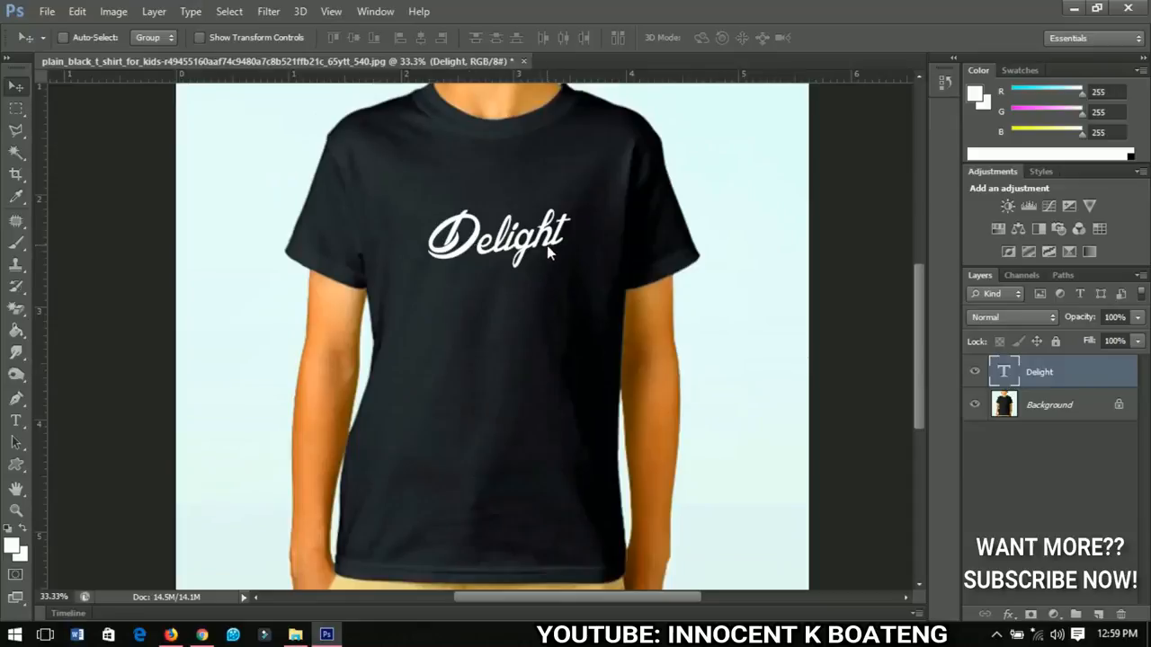
scroll(539, 248, up, 1)
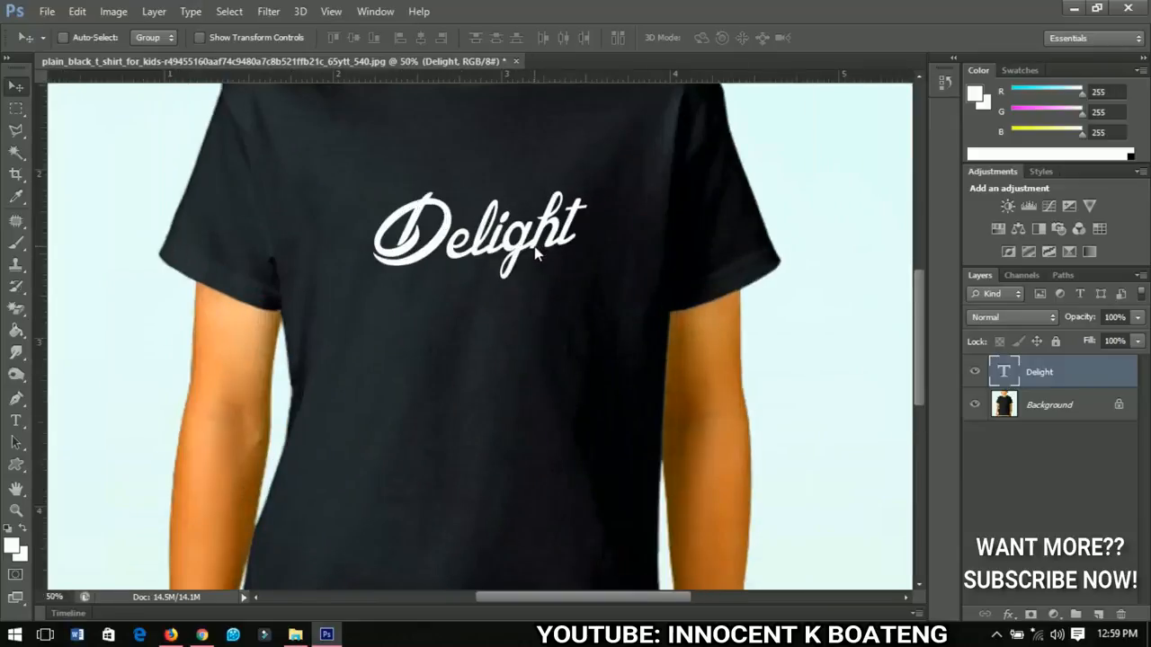
scroll(512, 266, left, 1)
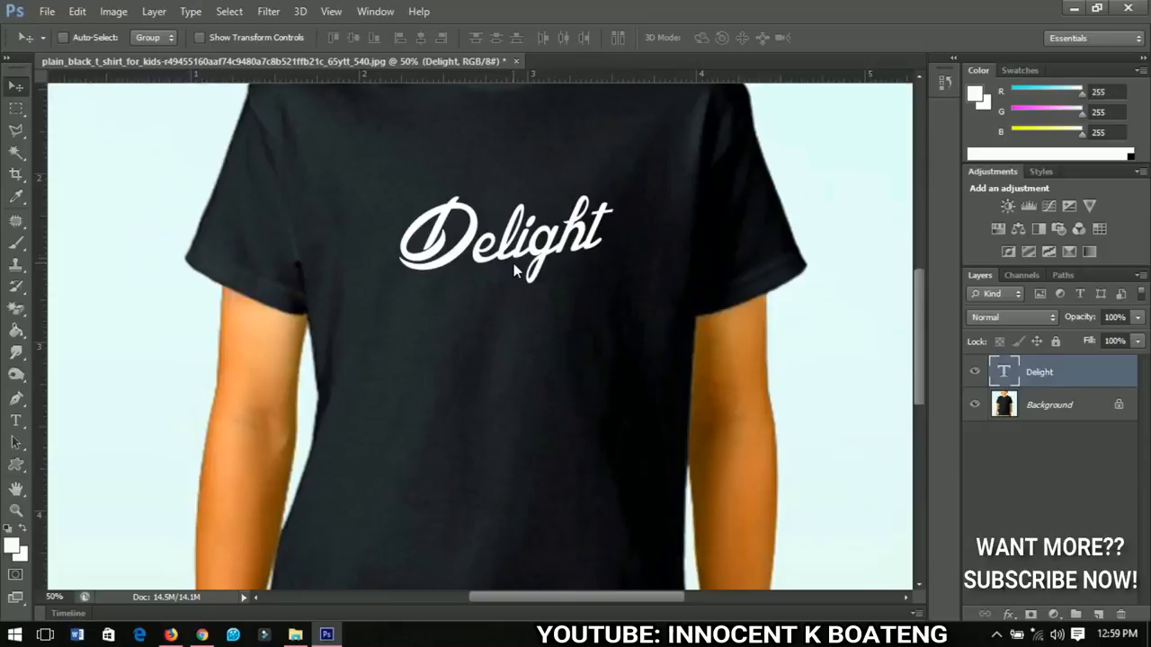
drag(515, 270, 521, 323)
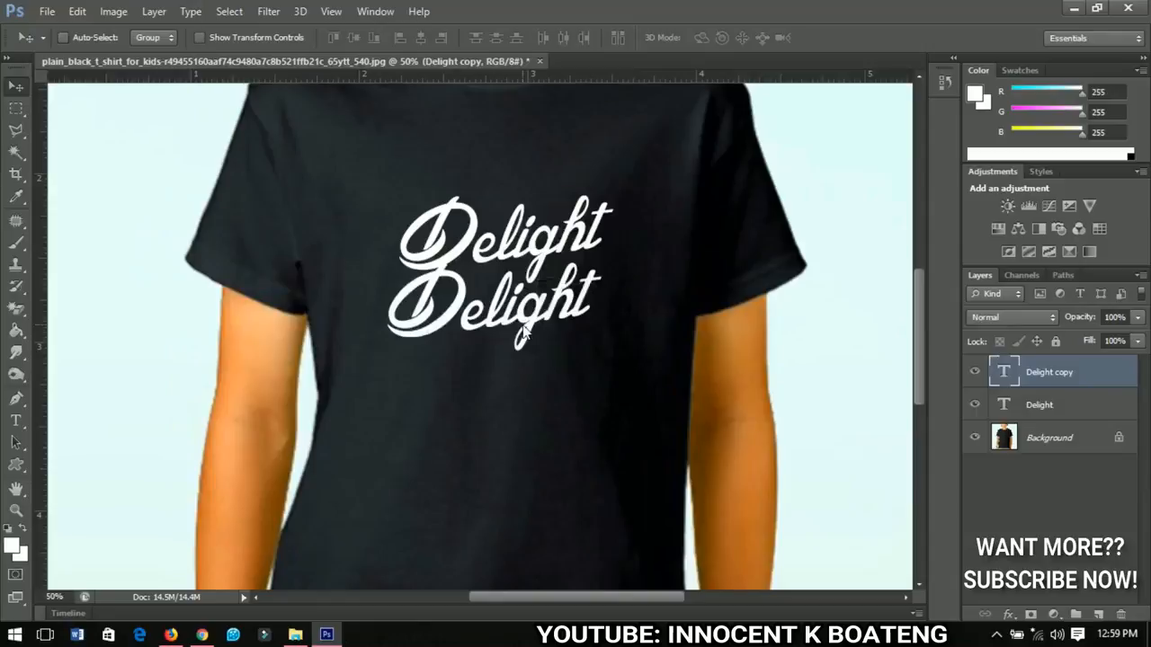
Step: Replace the copied text with "yourself"
key(t)
click(520, 340)
key(ctrl+a)
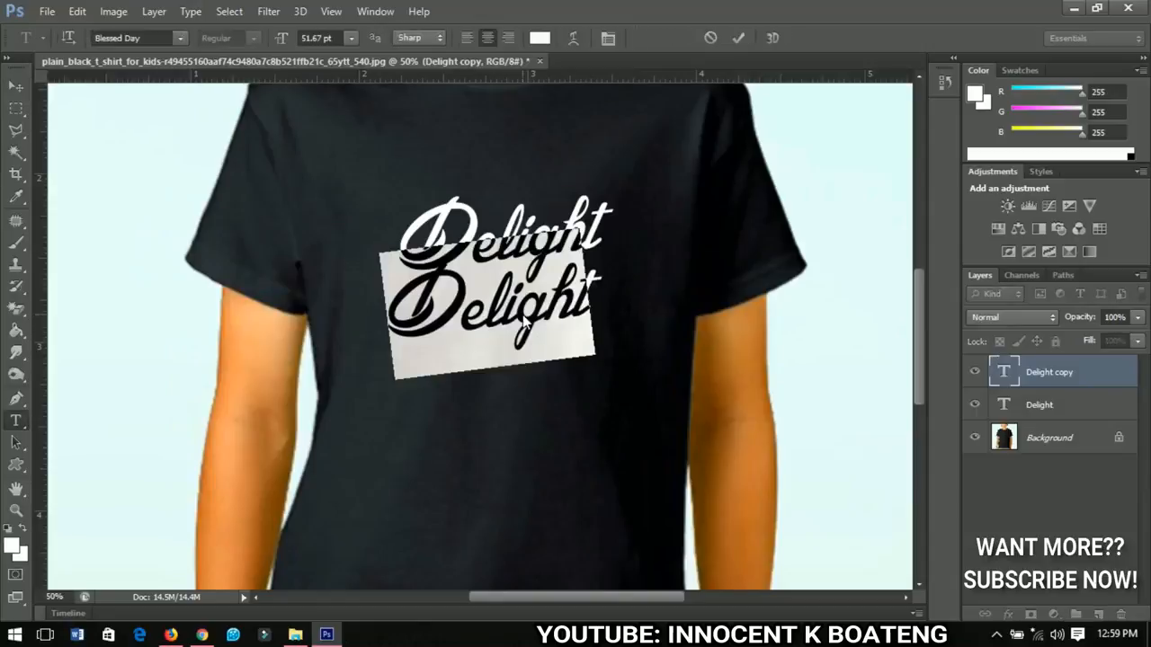
text(yourself)
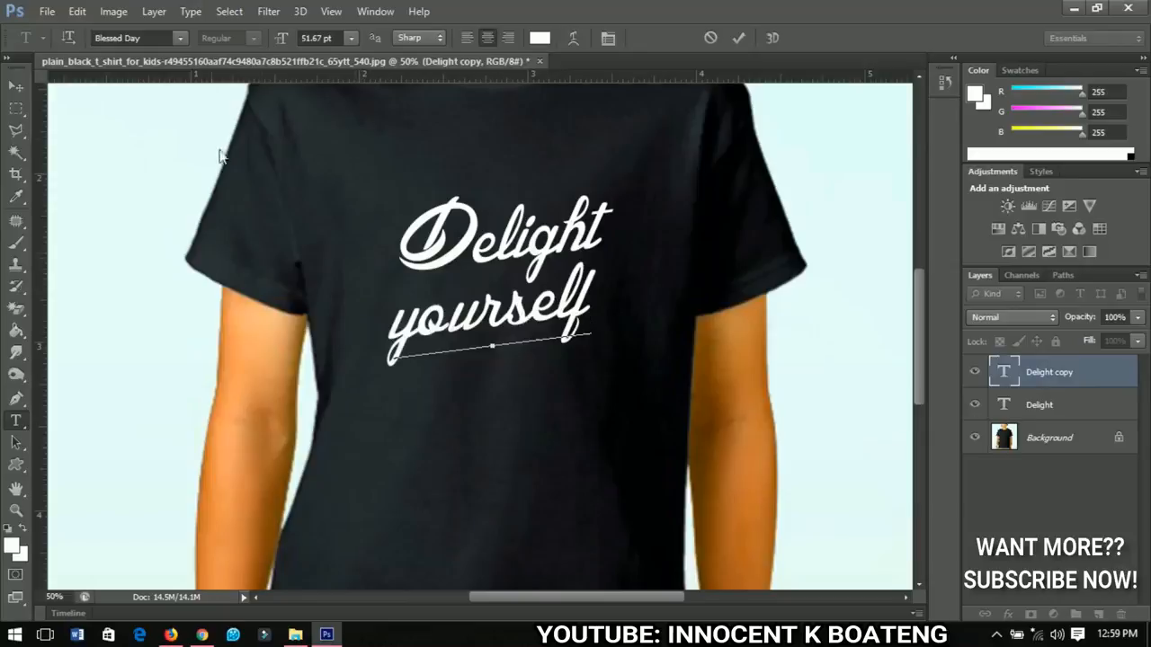
click(15, 85)
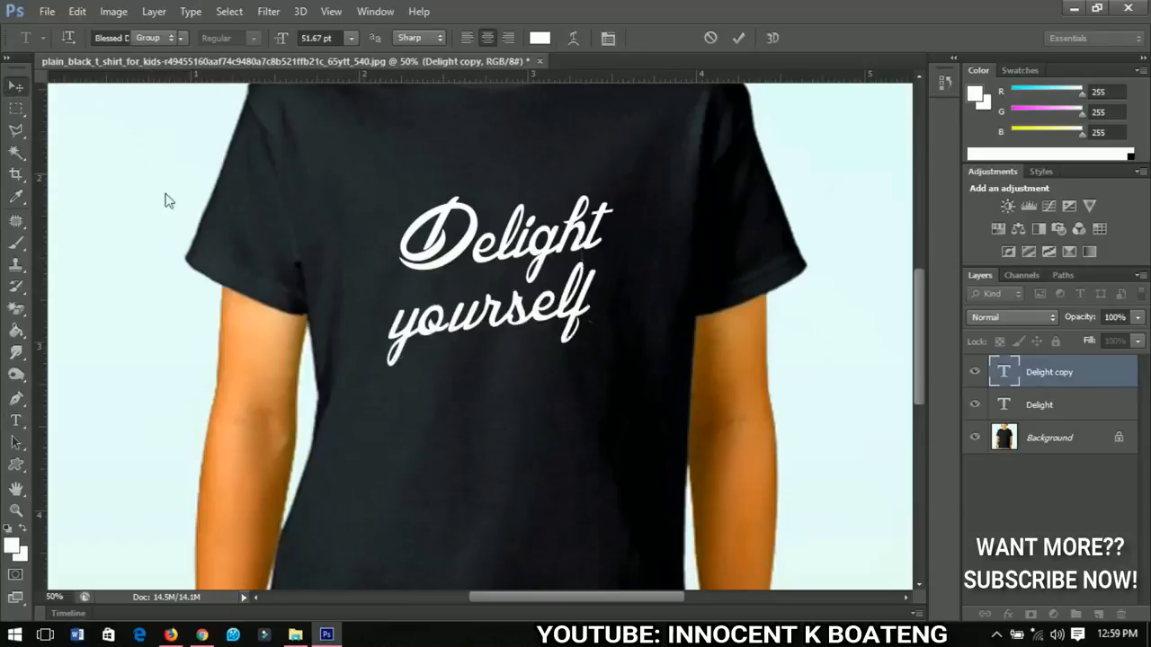
Step: Scale down the yourself text and move it up beneath Delight
key(ctrl+t)
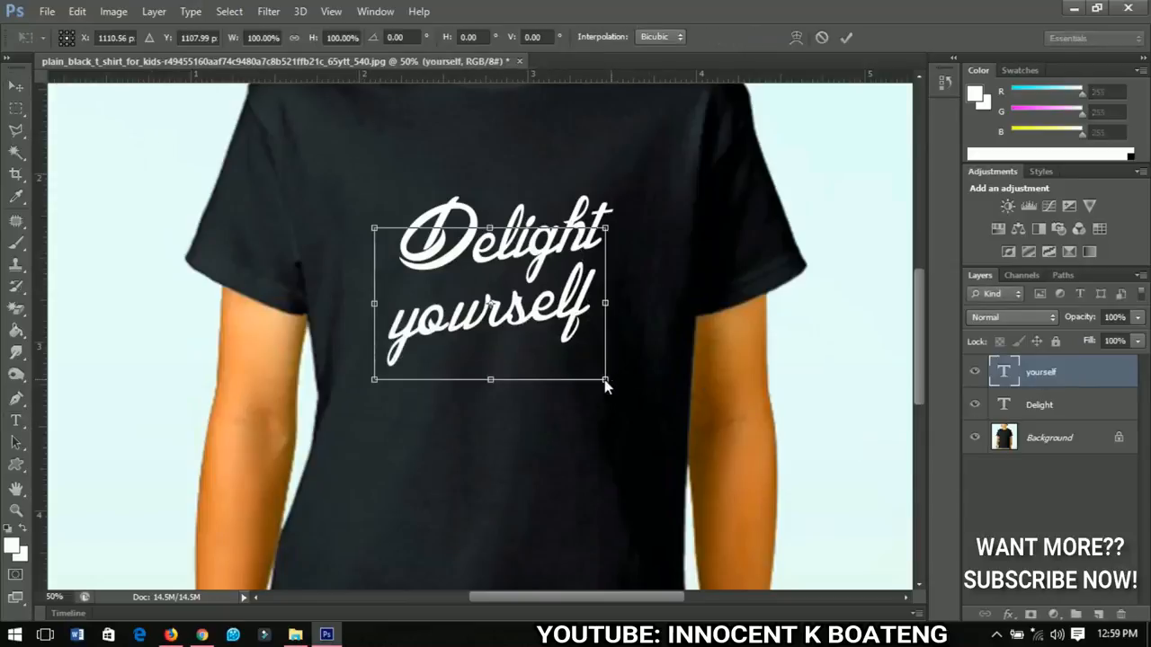
drag(604, 379, 563, 351)
key(Return)
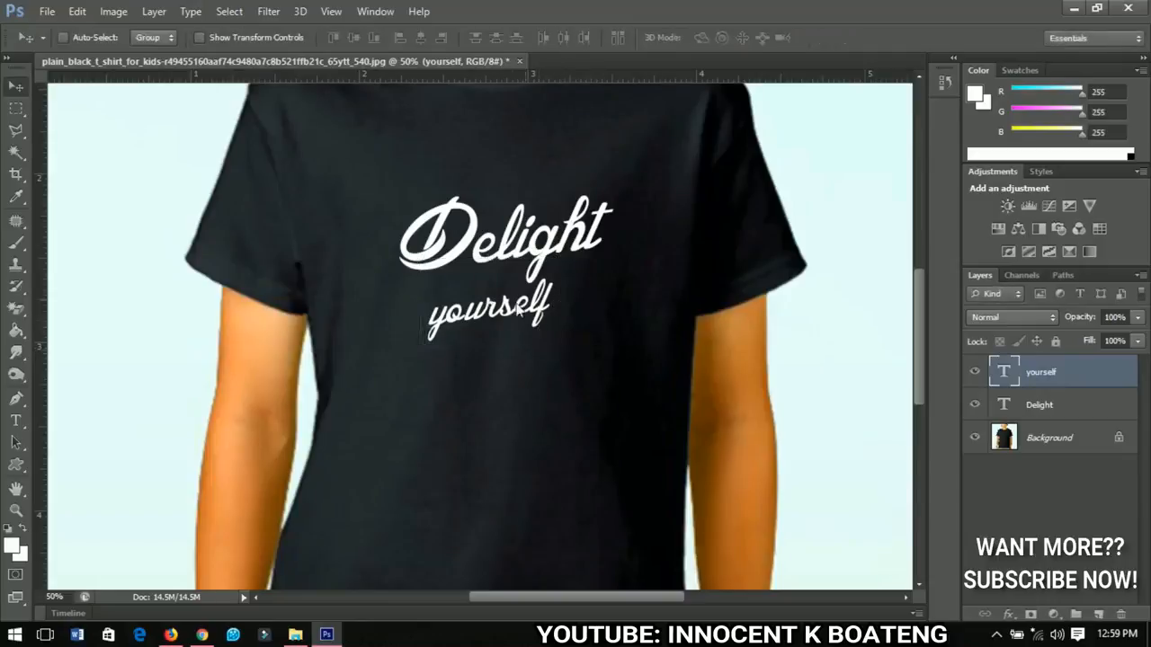
drag(519, 312, 506, 292)
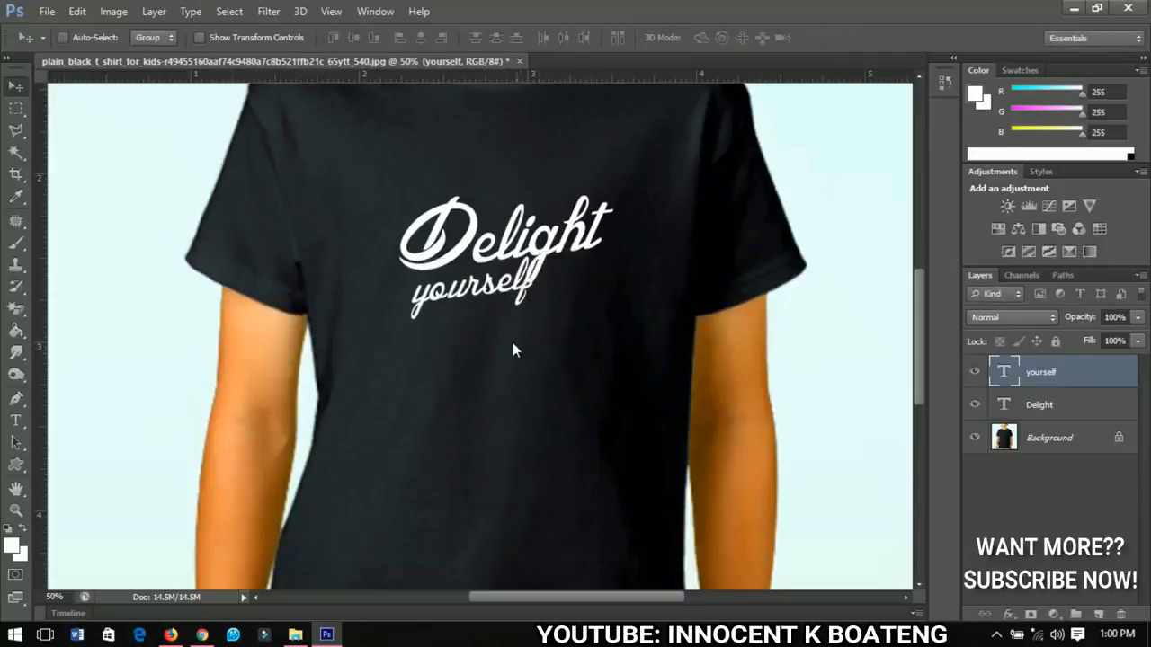
Step: Fine-tune the yourself text's position, nudging it slightly right and up under Delight
drag(512, 343, 527, 323)
key(ctrl+t)
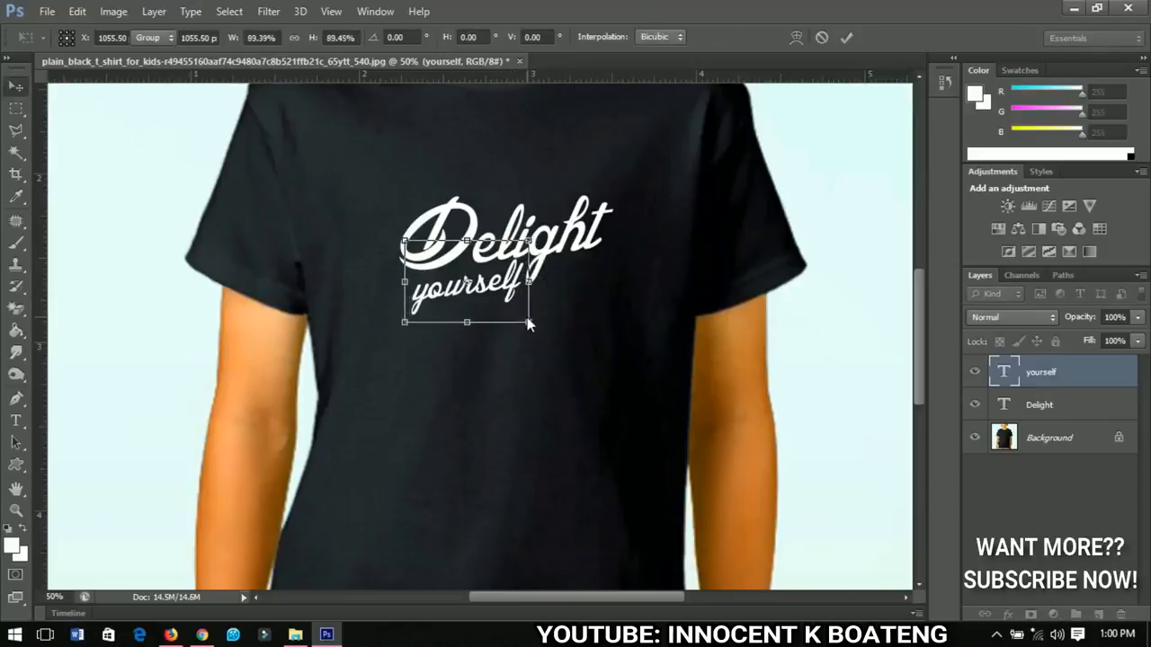
key(Return)
key(Right)
key(Right)
key(Right)
key(Right)
key(Right)
key(Right)
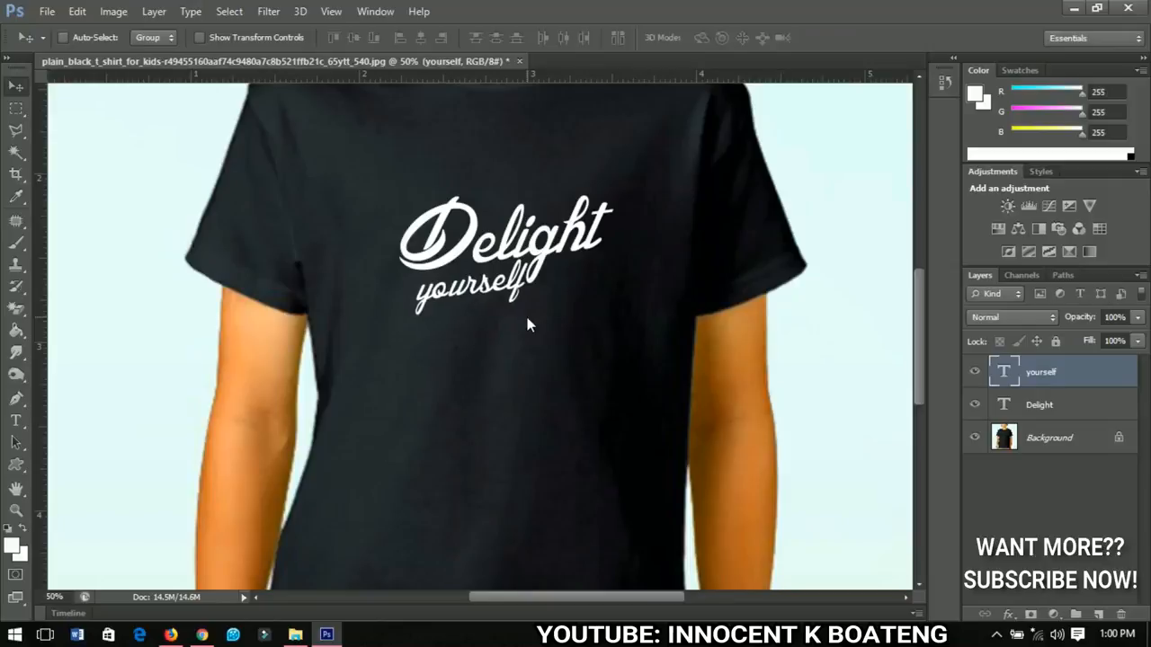
key(Up)
key(Up)
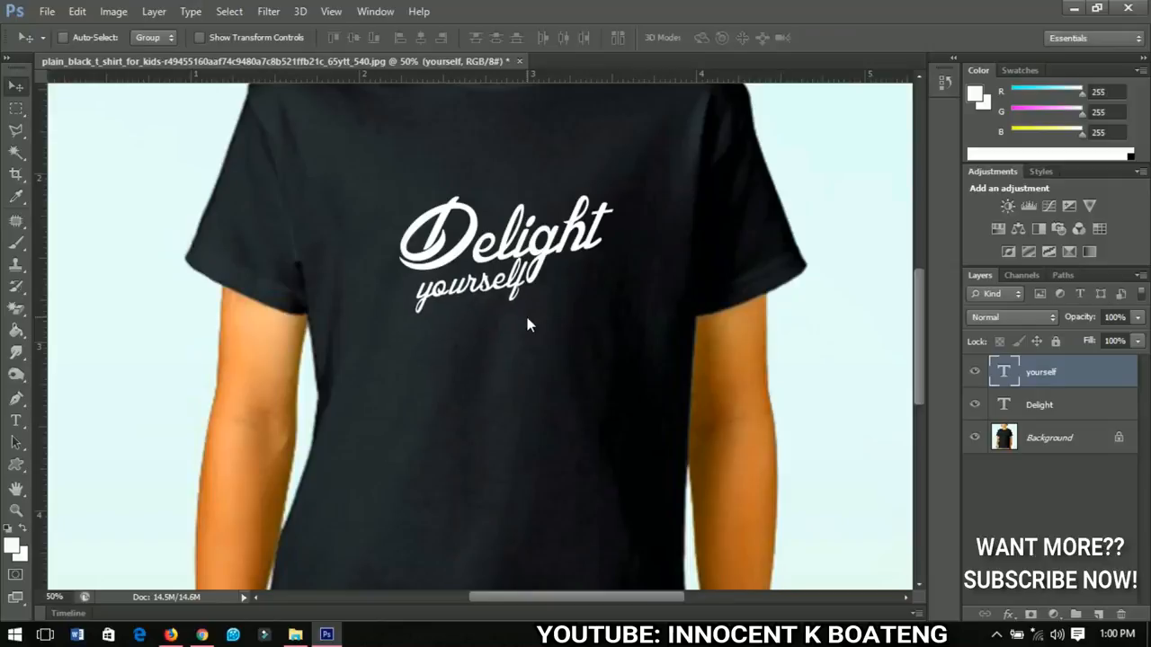
Step: Duplicate the yourself text to its right and change the copy to "in the"
key(ctrl+j)
drag(507, 301, 615, 280)
key(t)
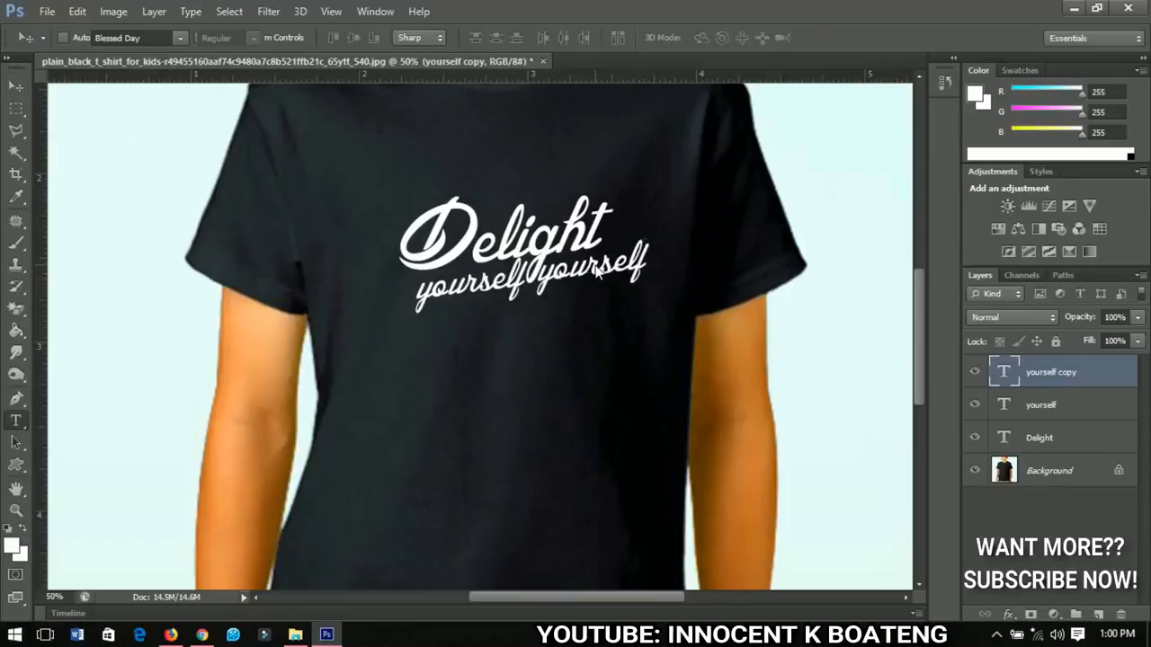
double_click(598, 272)
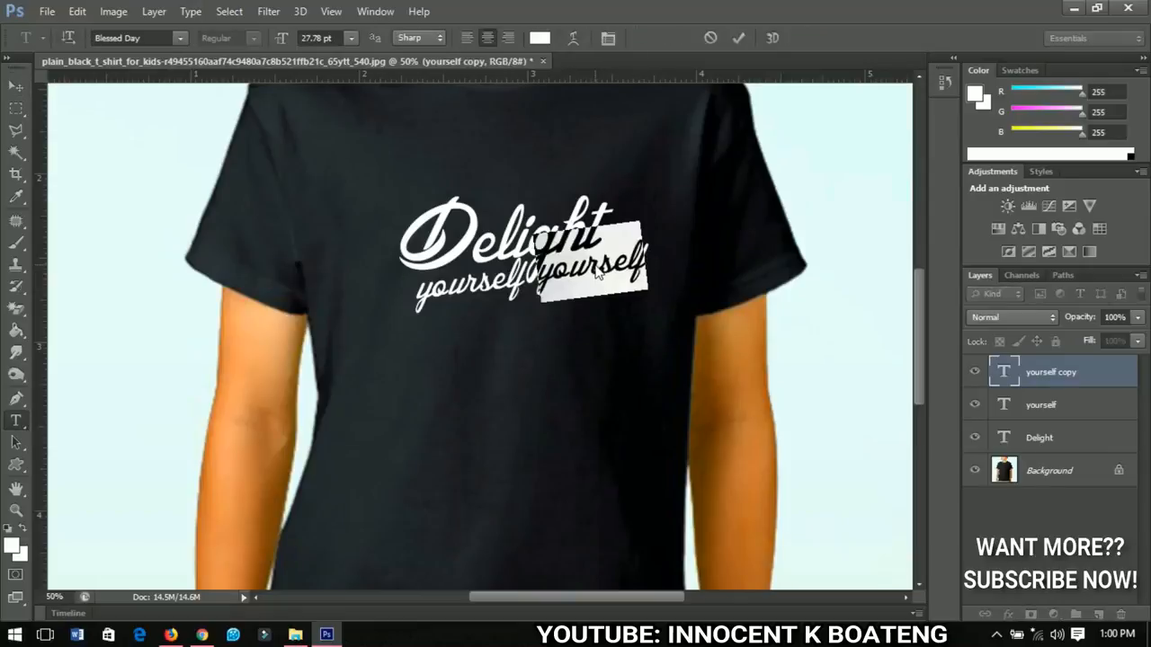
text(in)
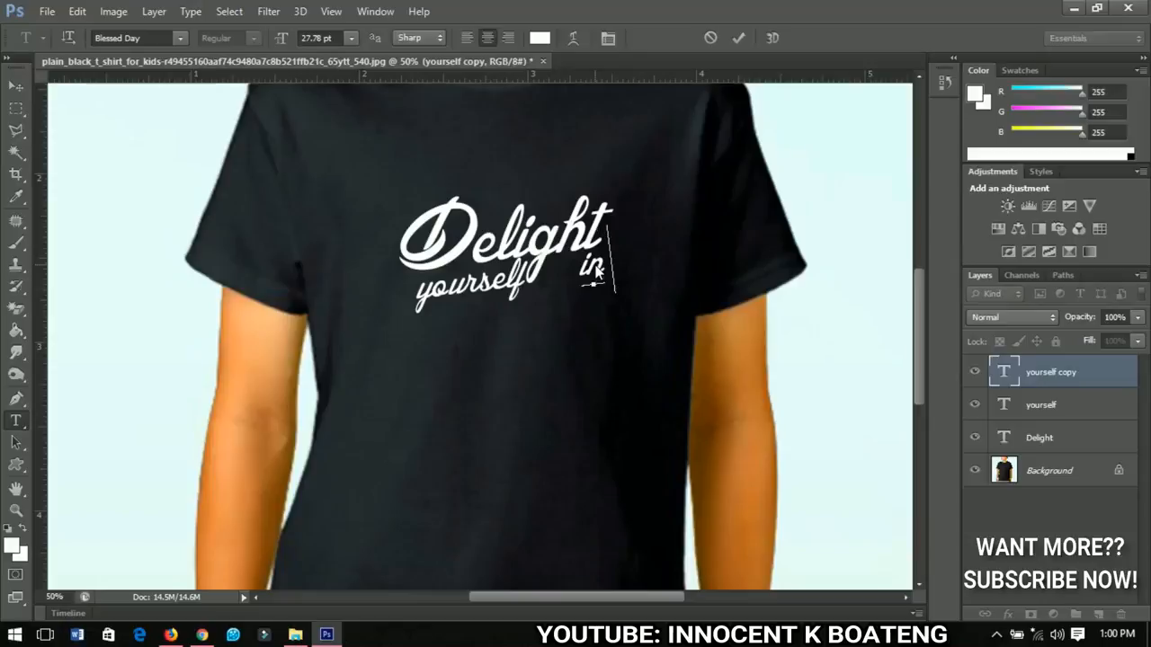
text( the)
click(15, 85)
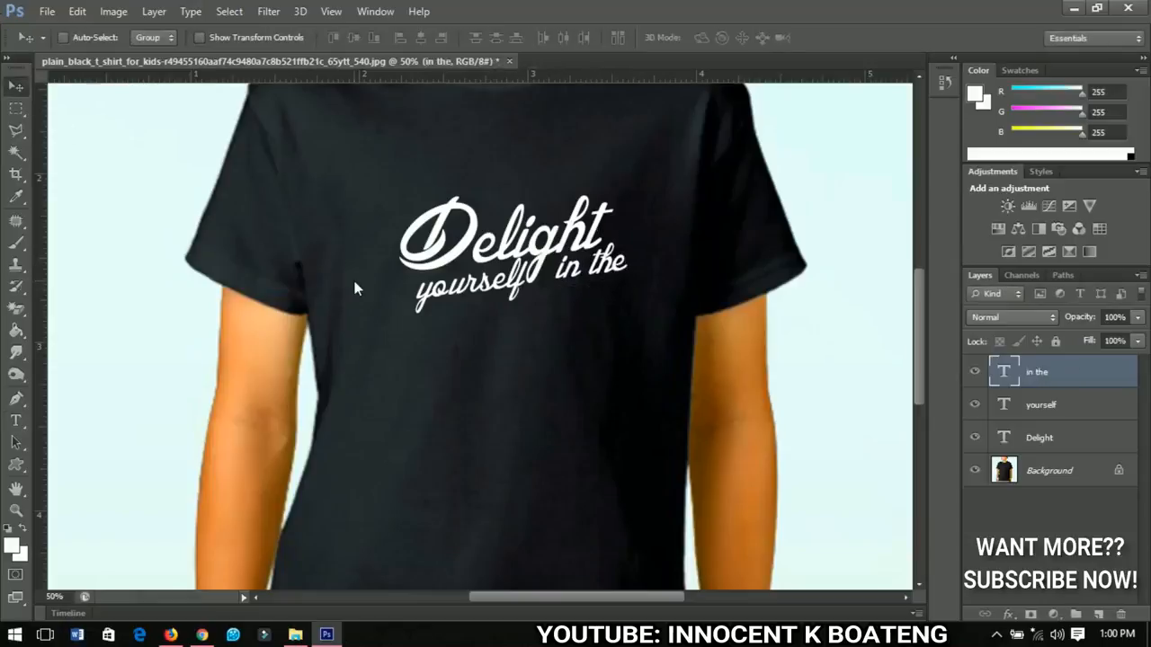
Step: Nudge the "in the" text left so it sits close to yourself
key(Left)
key(Left)
key(Left)
key(Left)
key(Left)
key(Left)
key(Left)
key(Left)
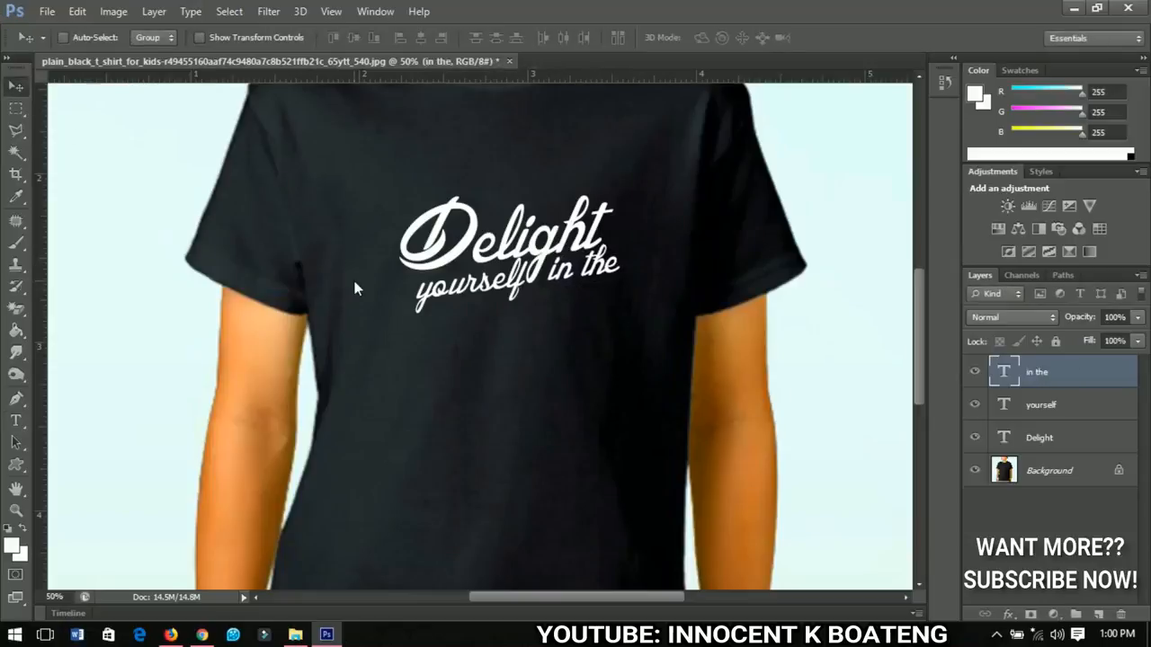
key(Left)
key(Left)
key(Left)
key(Left)
key(Left)
key(Left)
key(Left)
key(Left)
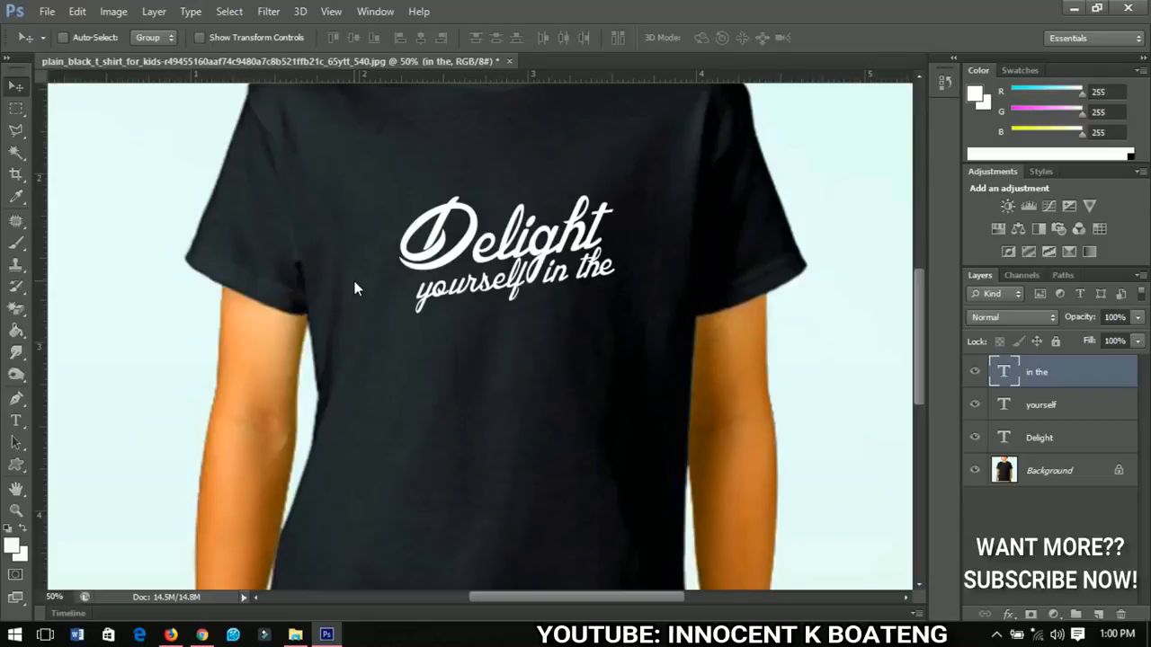
Step: Nudge the "in the" text two more steps to the left
key(Left)
key(Left)
Step: Duplicate the Delight text, move the copy down below yourself, and change it to "Lord"
scroll(712, 332, down, 1)
click(1052, 439)
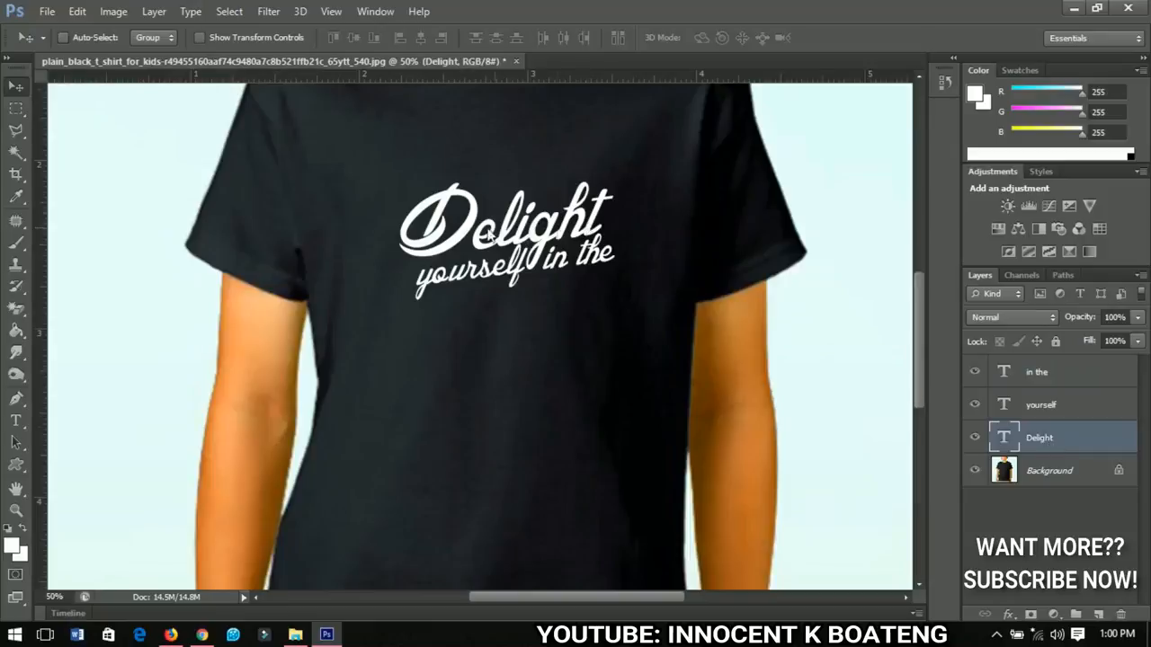
key(ctrl+j)
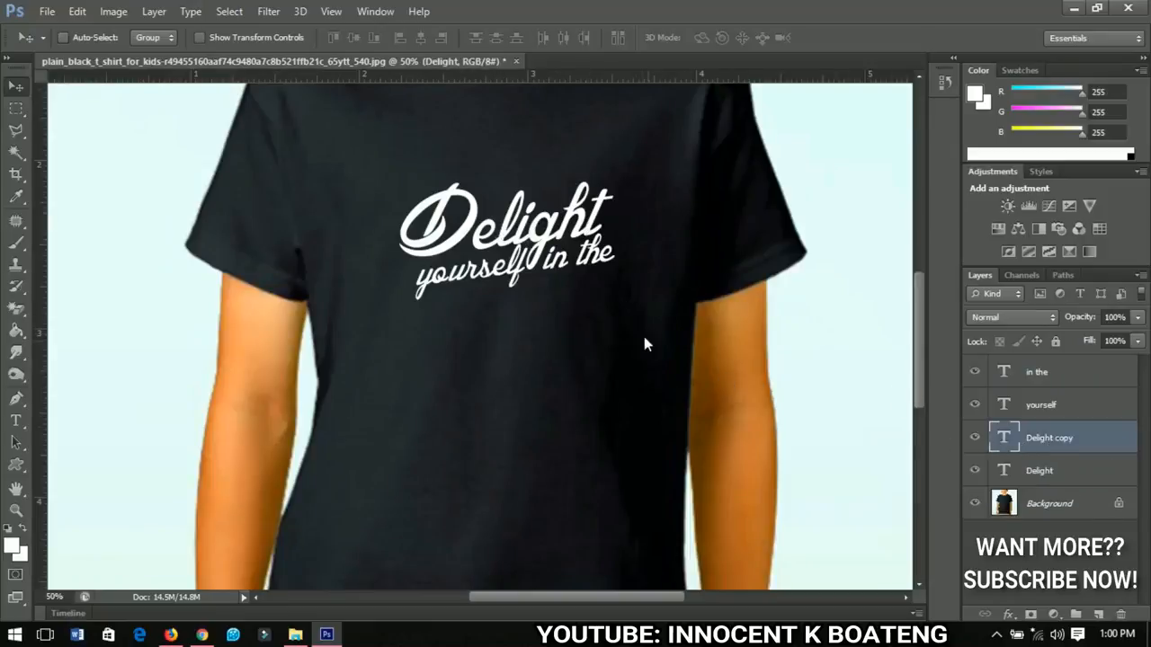
drag(533, 238, 539, 335)
key(t)
double_click(539, 333)
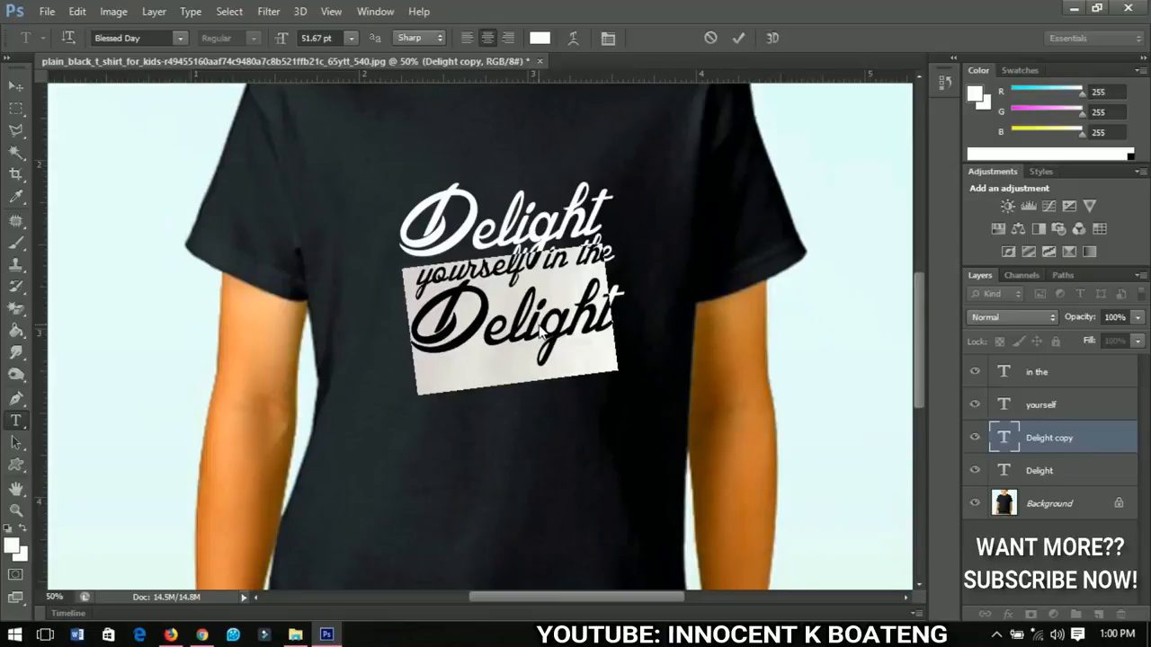
text(Lord)
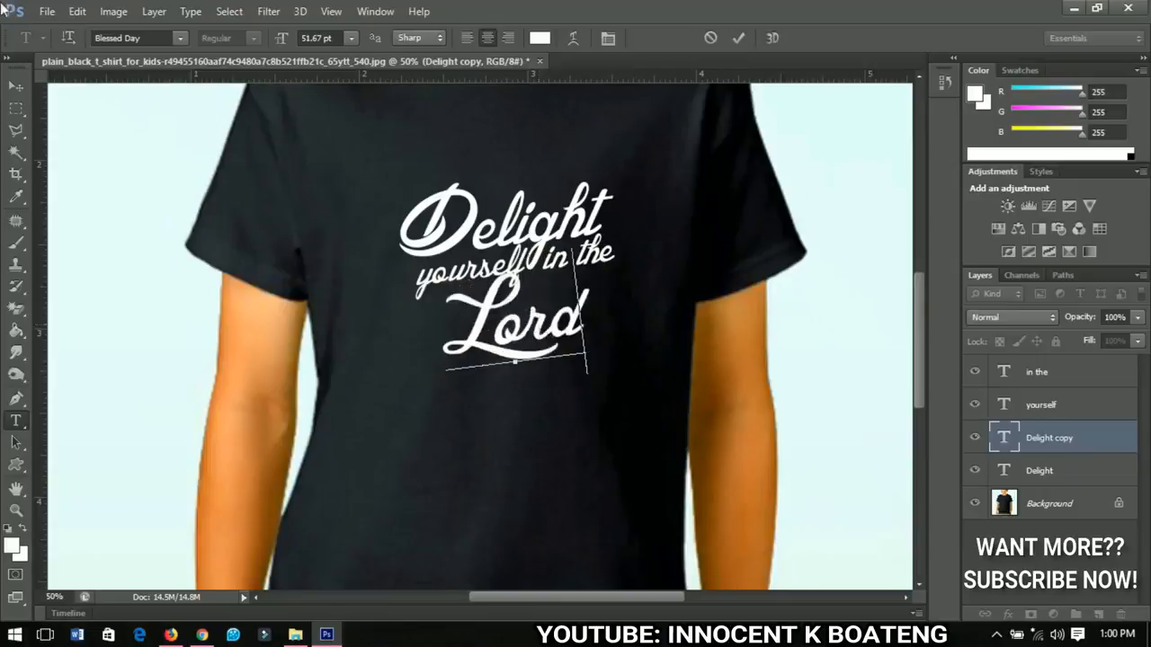
click(16, 85)
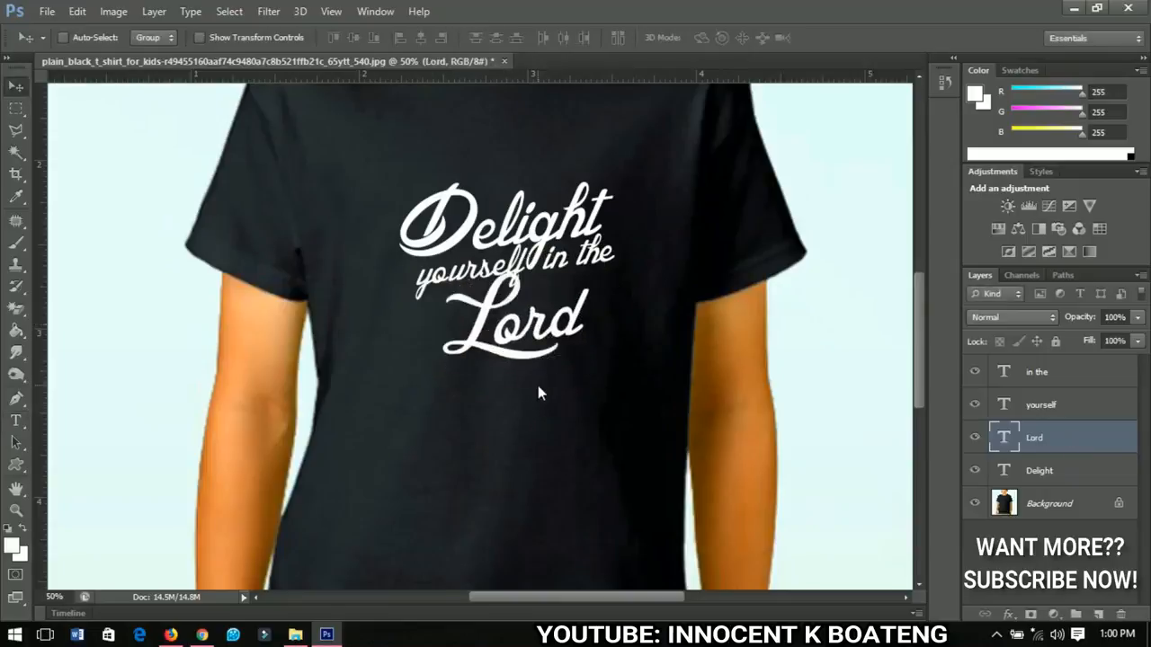
Step: Duplicate the yourself text and move the copy down below Lord
scroll(540, 379, down, 2)
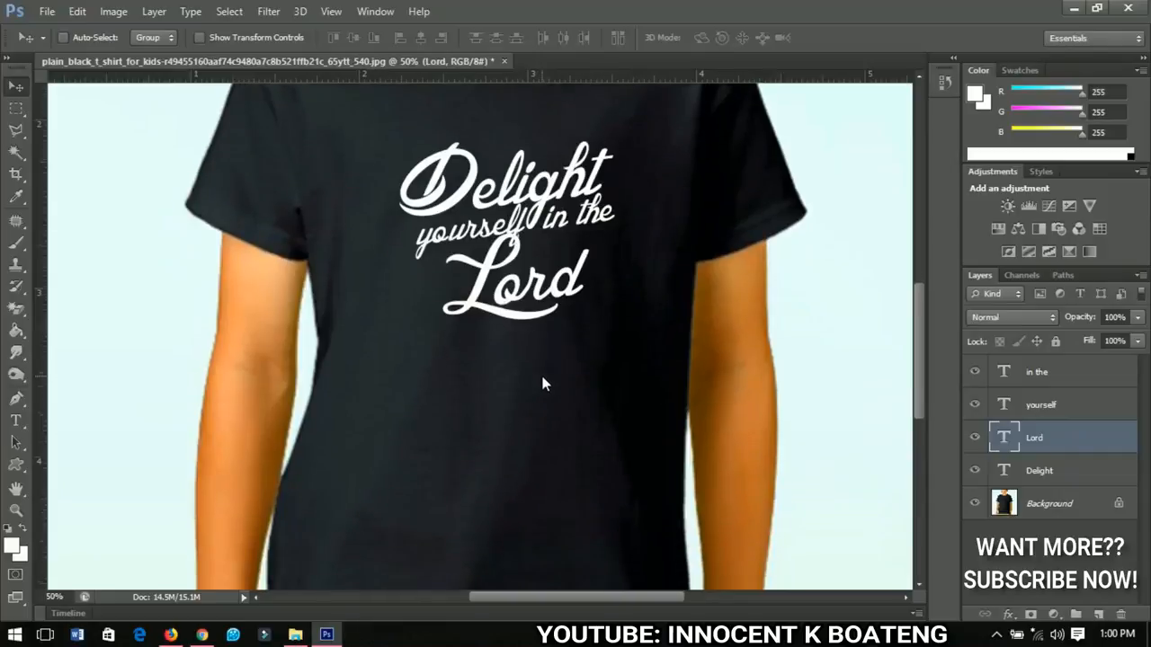
right_click(493, 232)
click(543, 244)
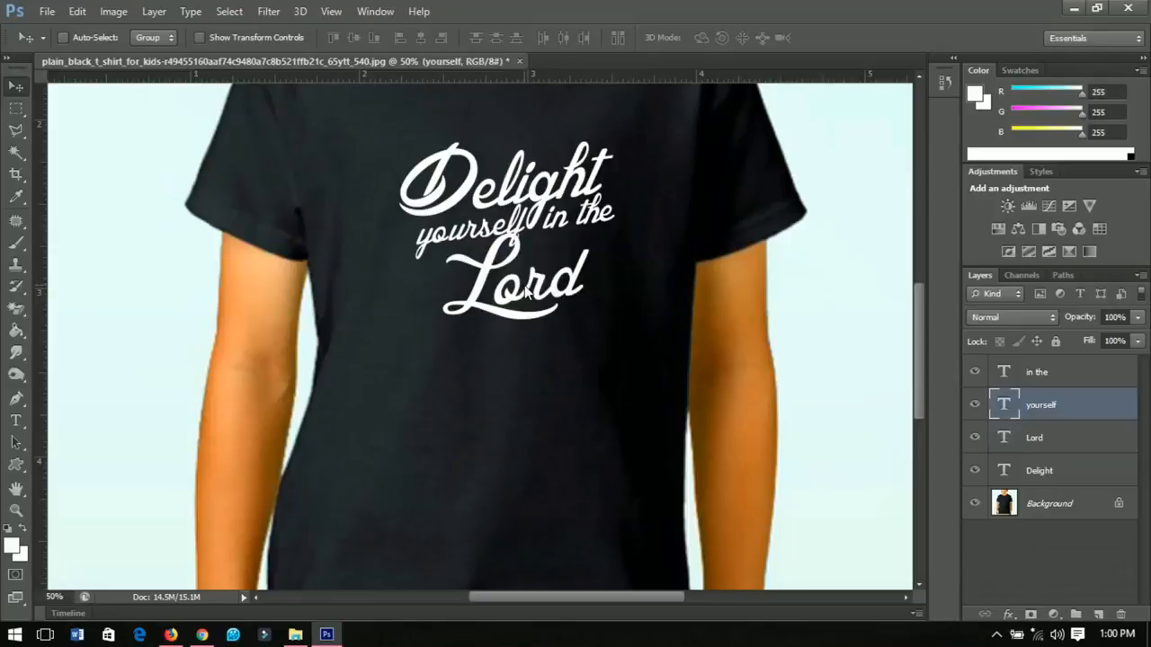
key(ctrl+j)
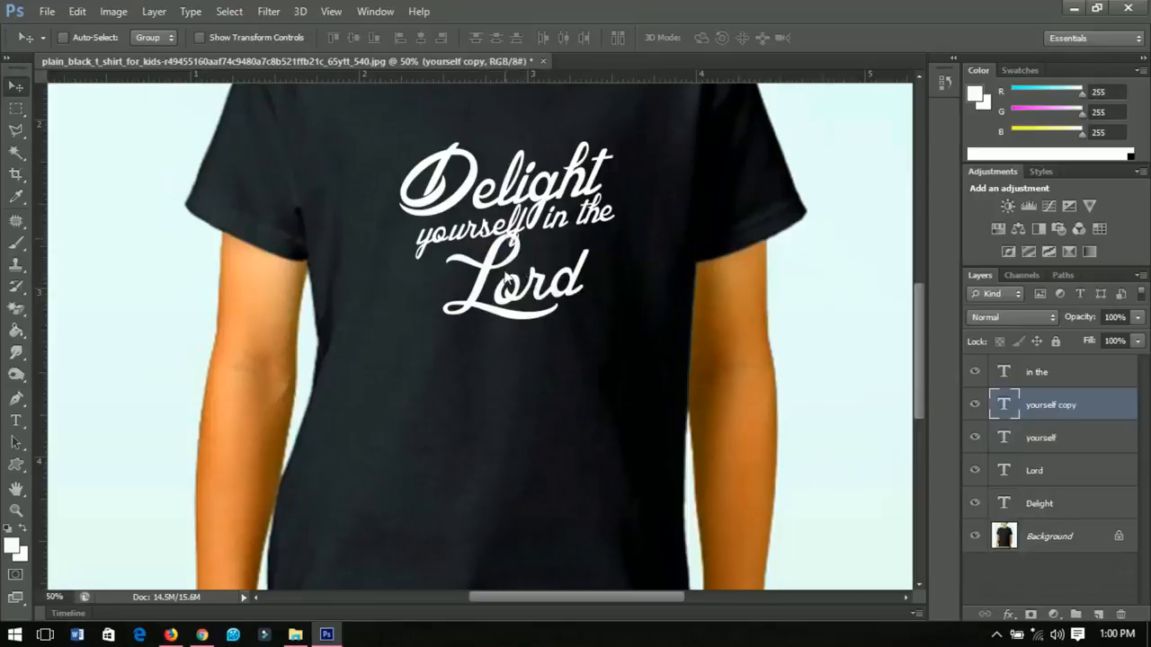
drag(507, 283, 506, 359)
Step: Change the copied text to "and He'll give you"
key(t)
double_click(499, 357)
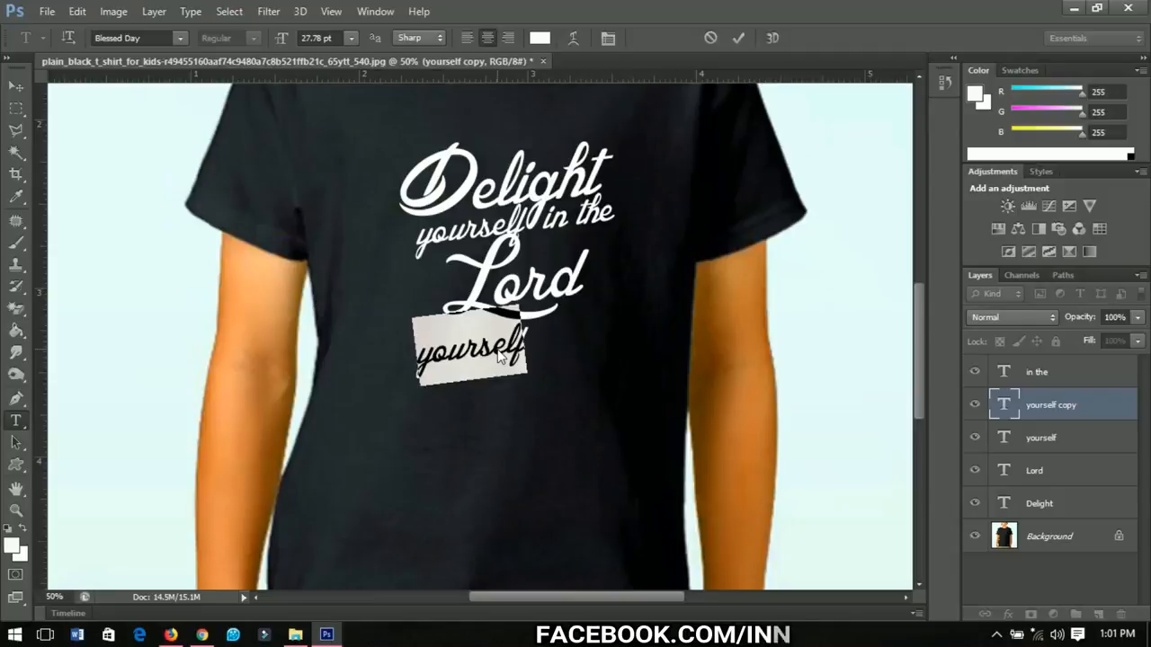
text(and)
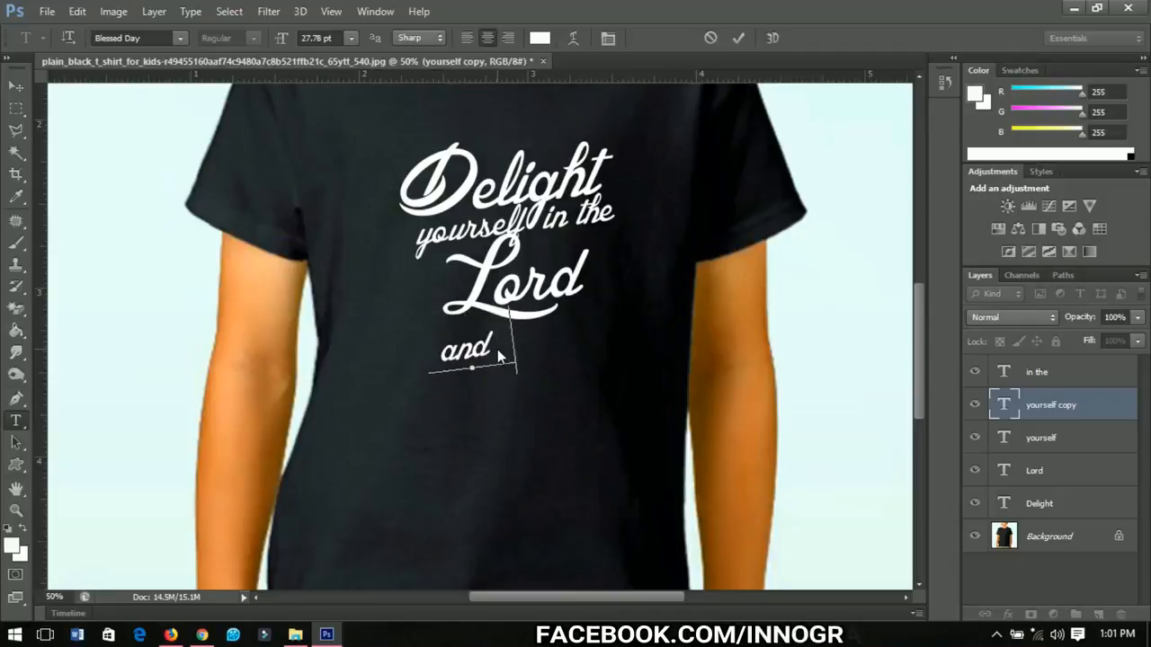
text( He'l)
drag(542, 349, 396, 359)
click(131, 40)
click(536, 350)
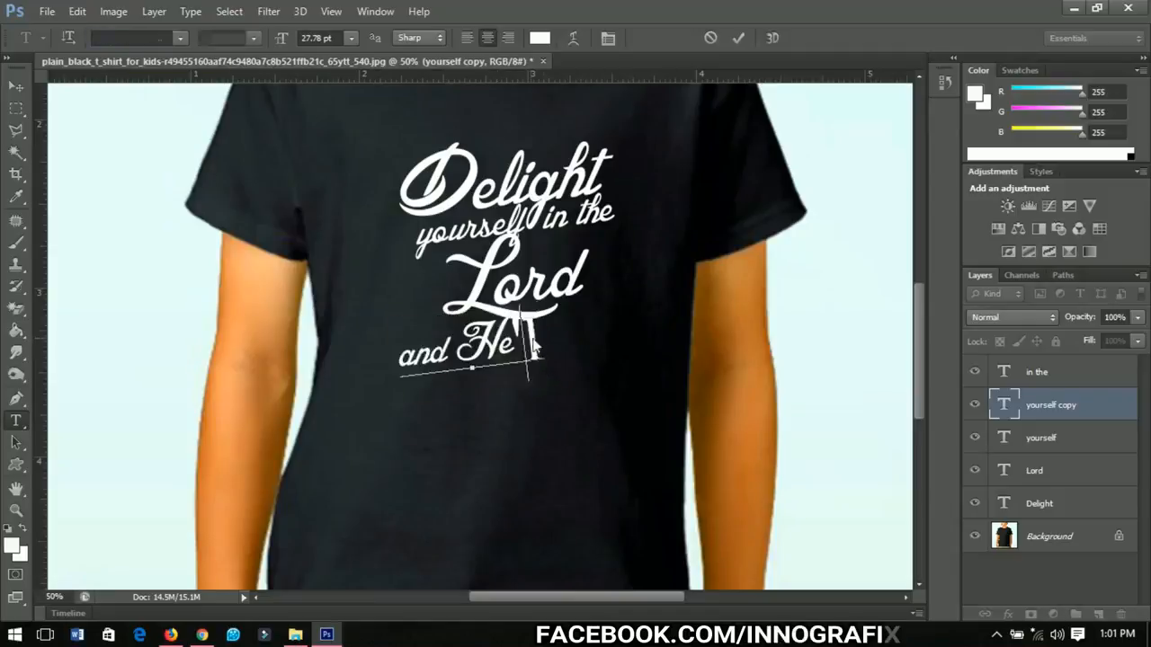
text(ll)
Step: Free-transform the "and He'll give you" line to scale it down slightly
click(180, 38)
click(154, 69)
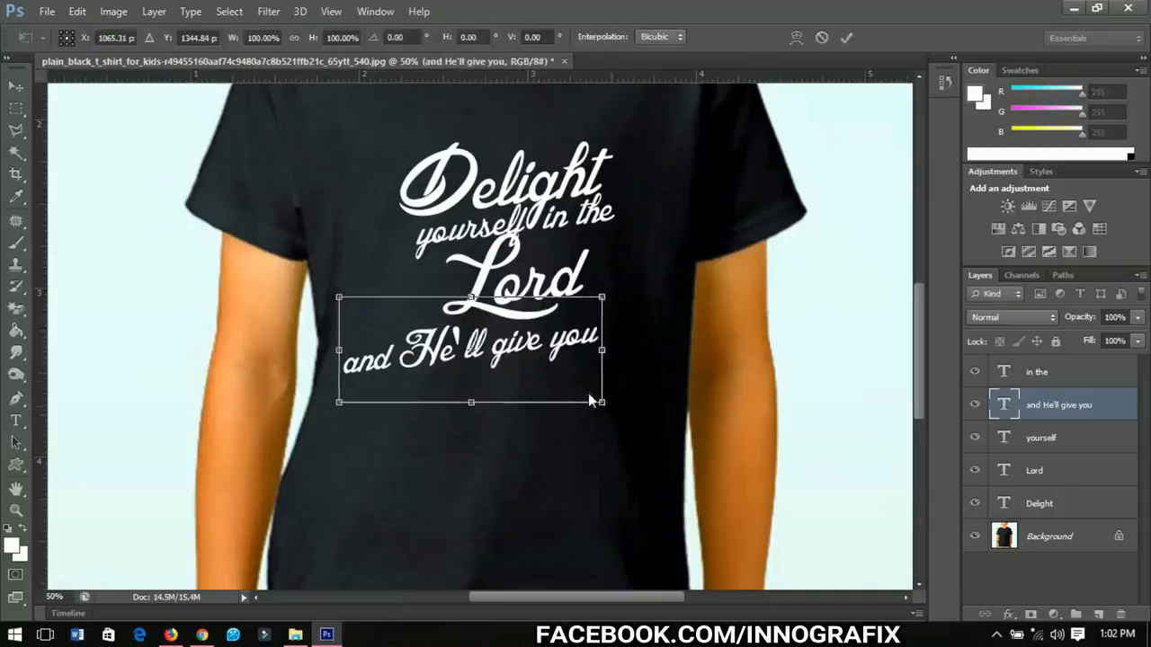
drag(593, 395, 559, 388)
Step: Duplicate that line just beneath it and change the copy to "the desires of your"
drag(534, 346, 532, 380)
click(16, 421)
click(536, 379)
key(ctrl+a)
text(the desires of your)
click(16, 87)
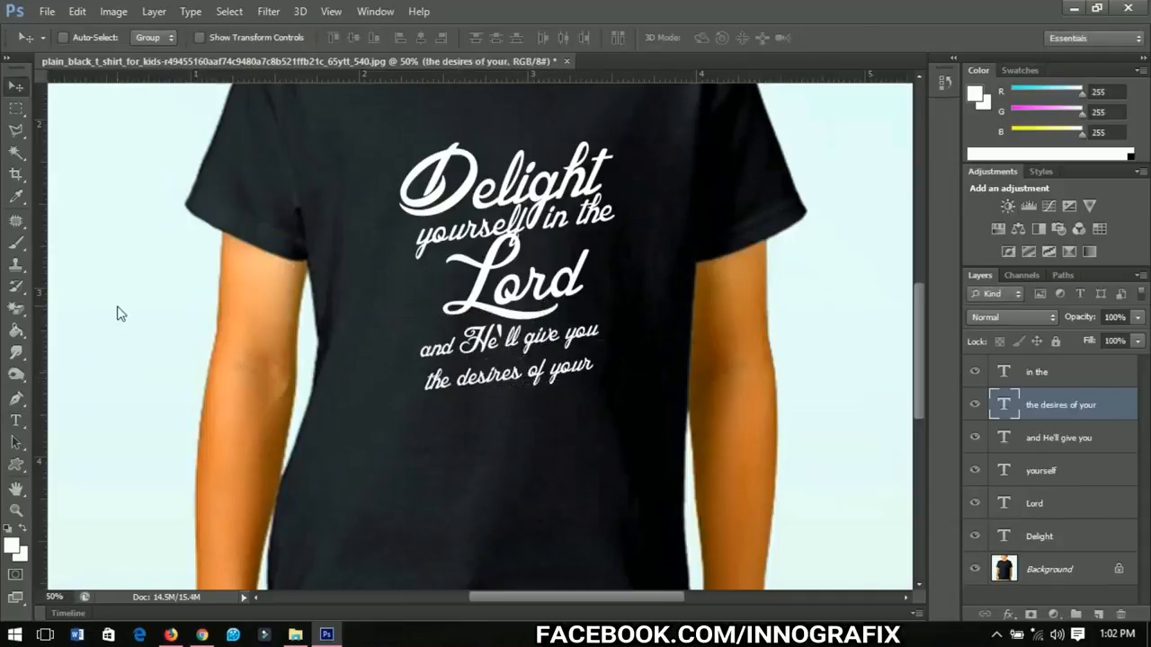
Step: Duplicate the Lord text to the bottom of the design and change the copy to "Heart"
click(1034, 503)
drag(531, 313, 526, 463)
click(16, 421)
click(512, 431)
key(ctrl+a)
text(Heart)
click(16, 87)
scroll(589, 388, up, 1)
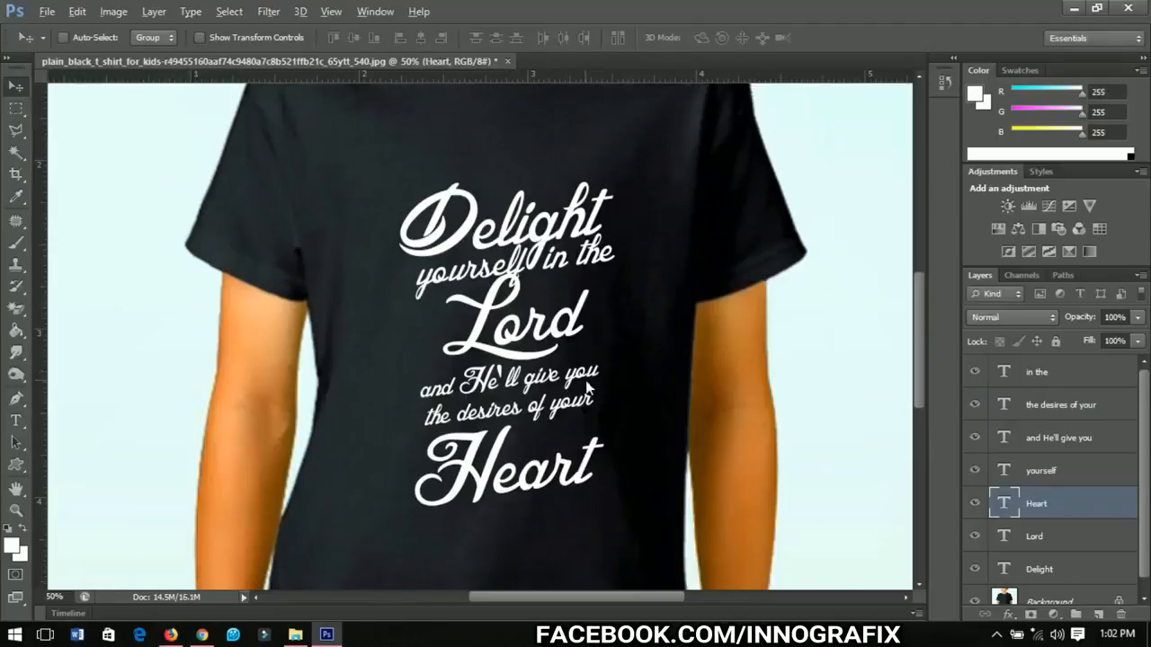
Step: Select all the text layers and group them together
scroll(584, 389, down, 1)
scroll(568, 388, down, 1)
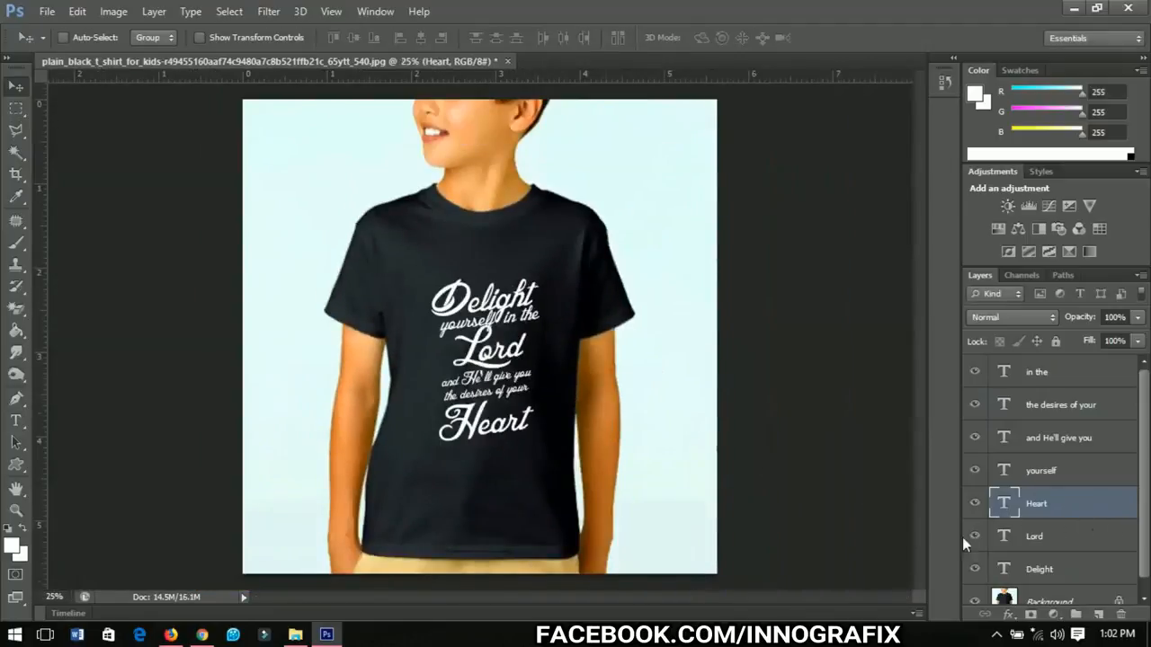
click(1043, 569)
shift+click(1042, 393)
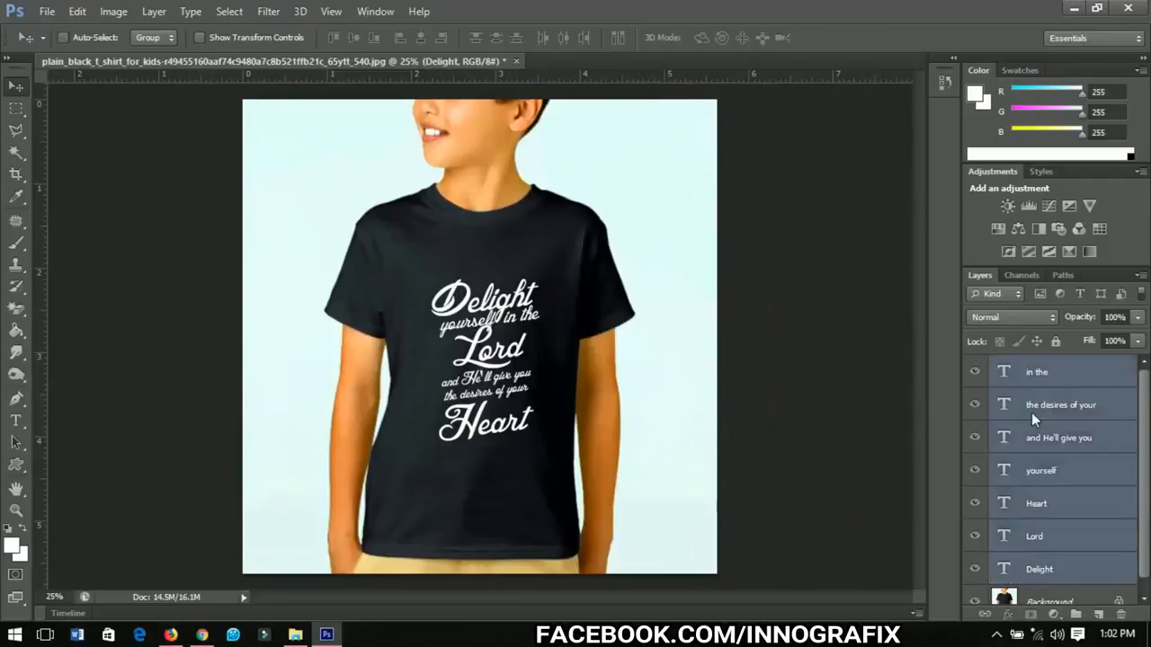
key(ctrl+g)
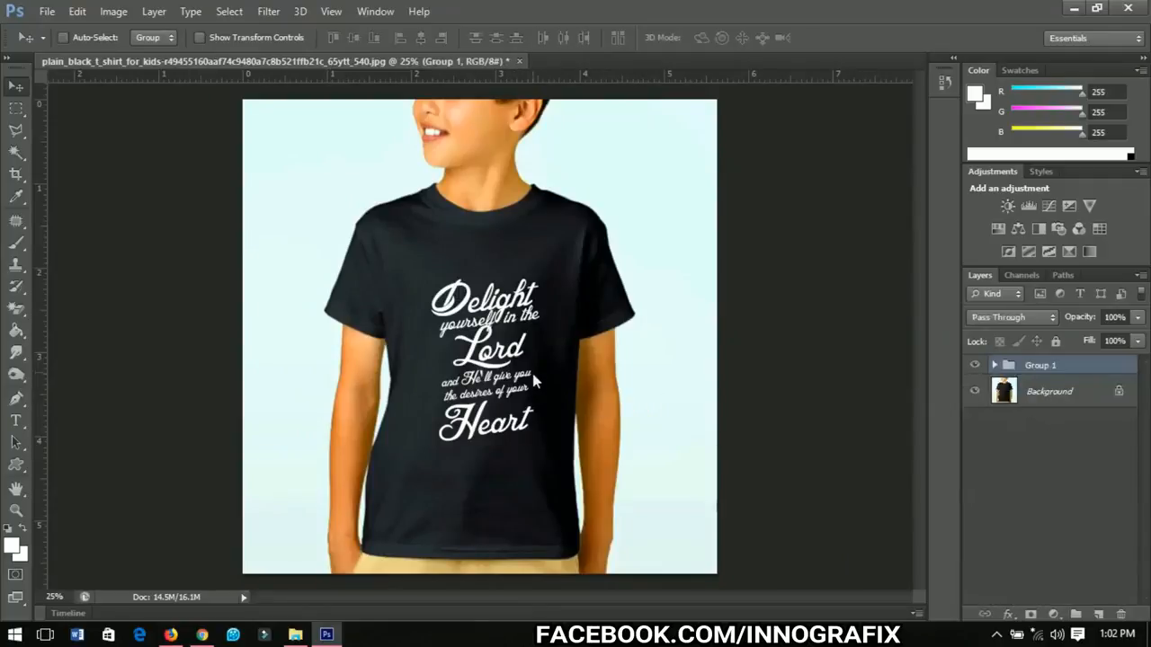
Step: Move the grouped text slightly down and left on the shirt
drag(522, 371, 515, 390)
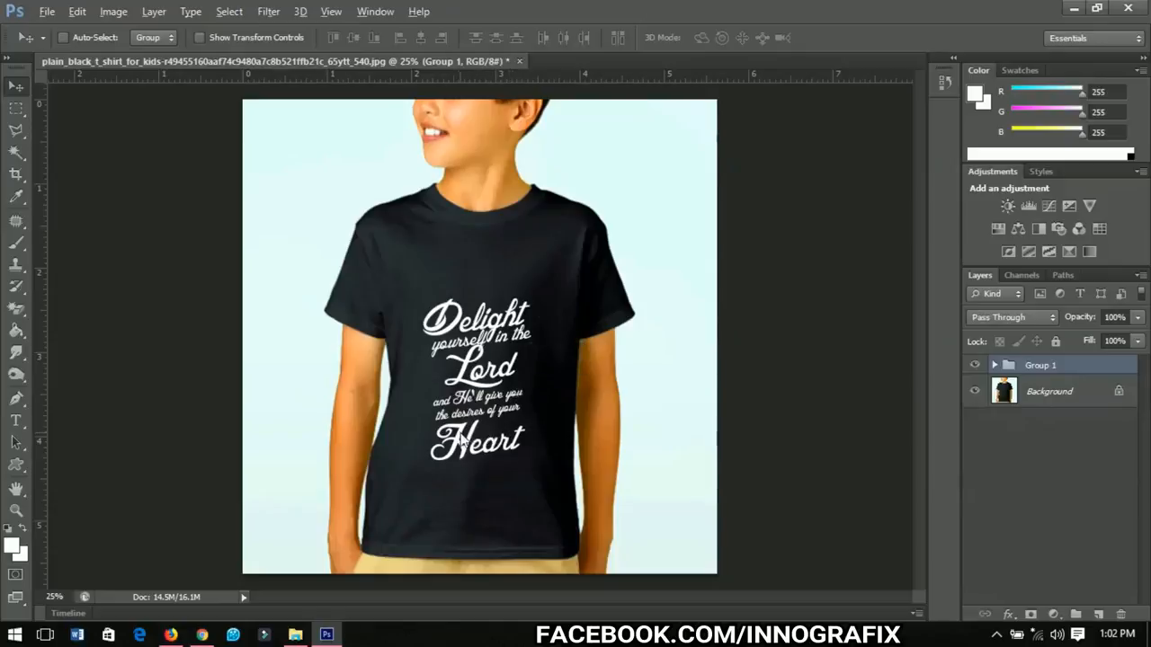
scroll(478, 443, up, 1)
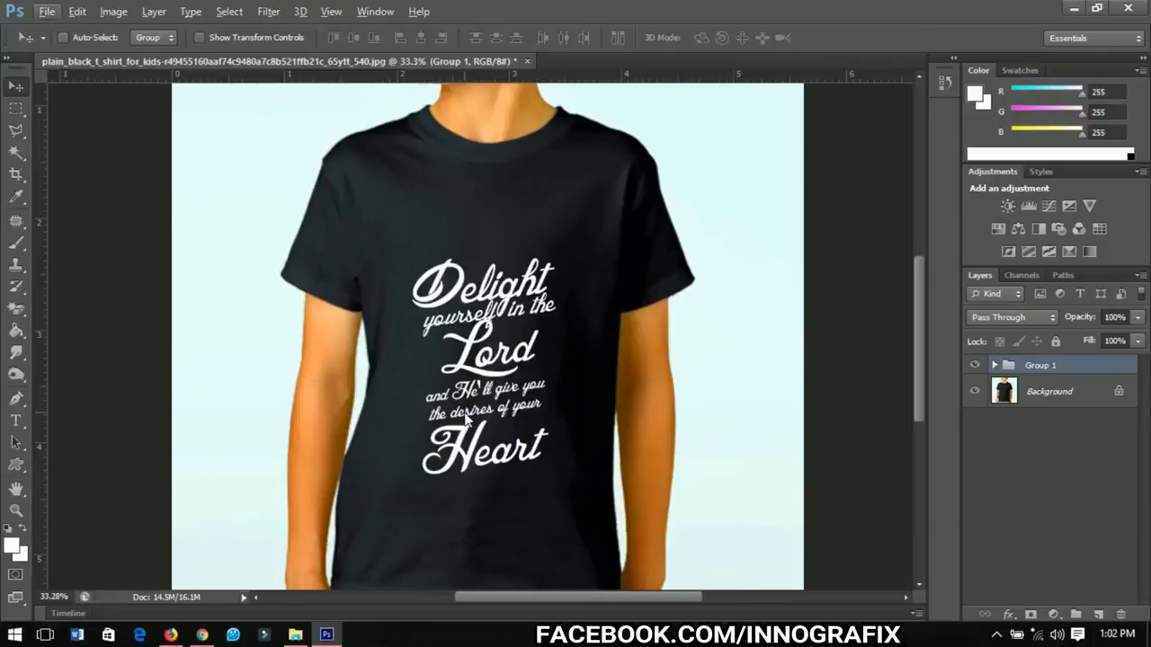
scroll(463, 418, up, 2)
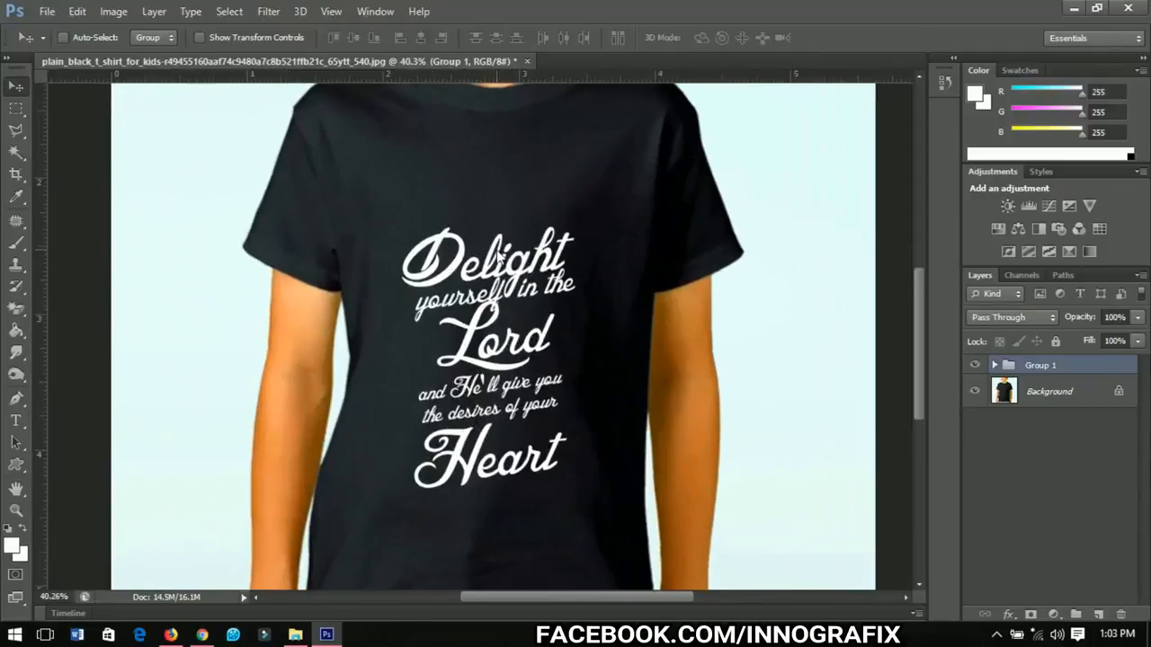
Step: Recolor the Delight text orange, hex ff9600
right_click(517, 252)
click(542, 281)
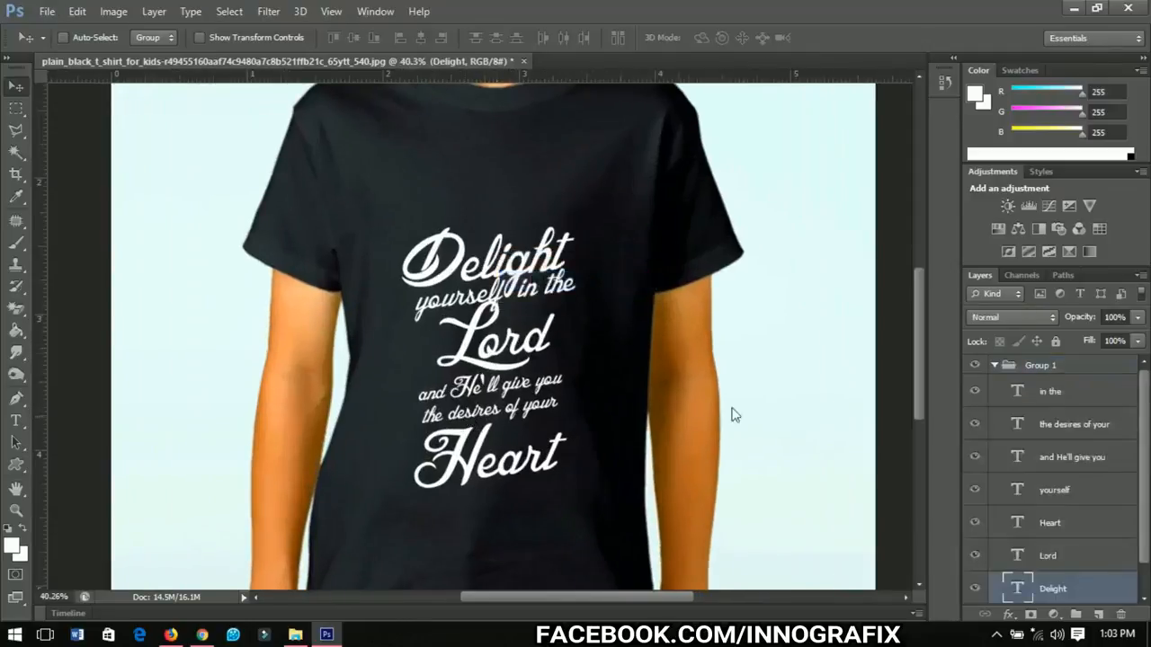
key(t)
double_click(481, 274)
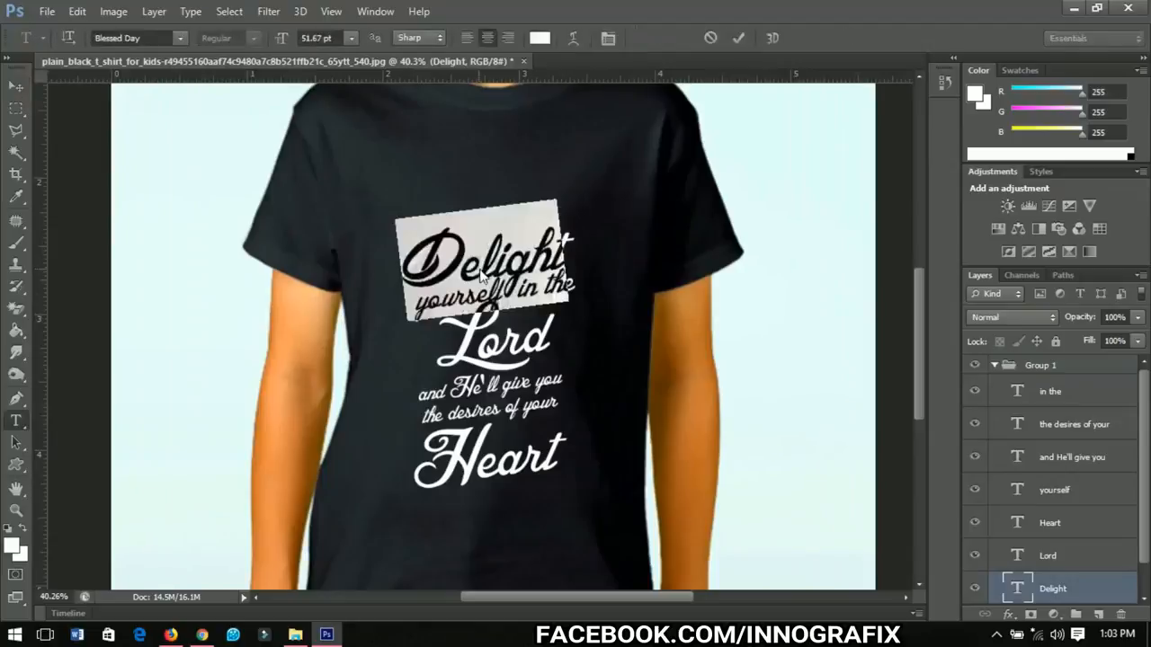
click(539, 39)
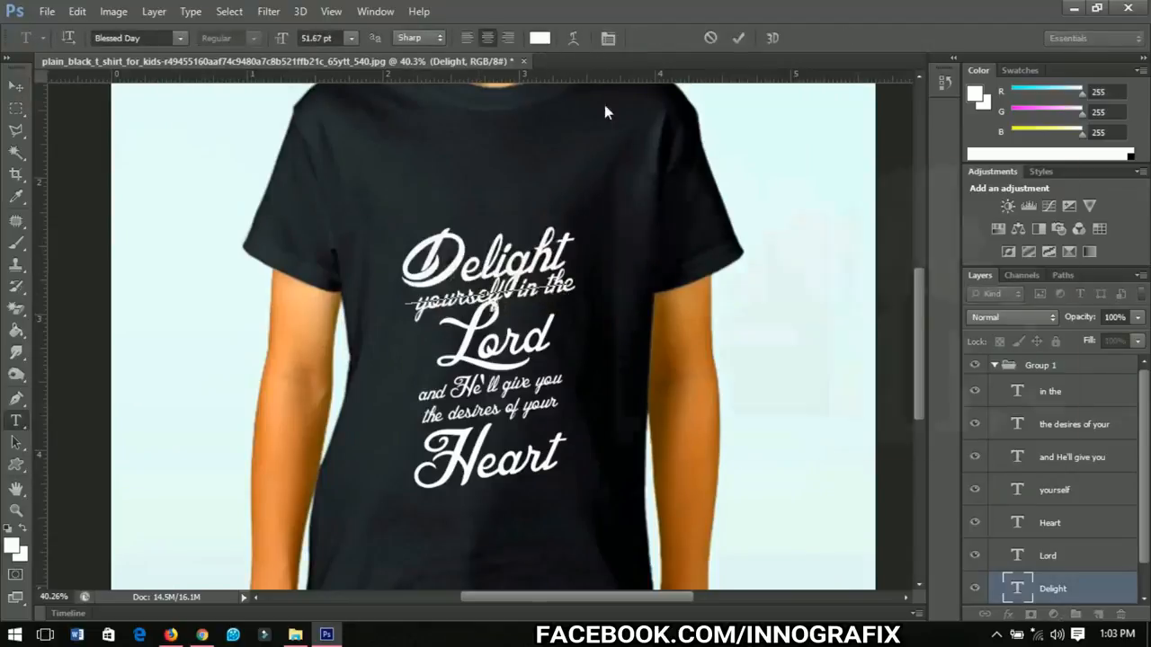
click(849, 392)
drag(849, 392, 848, 401)
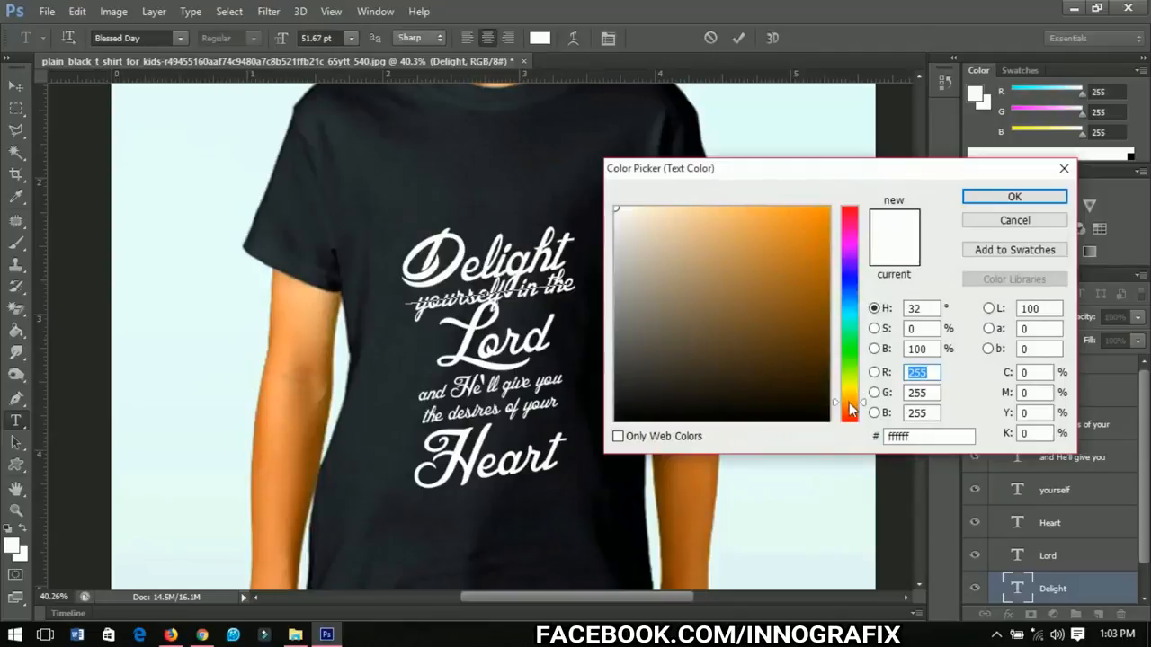
click(818, 265)
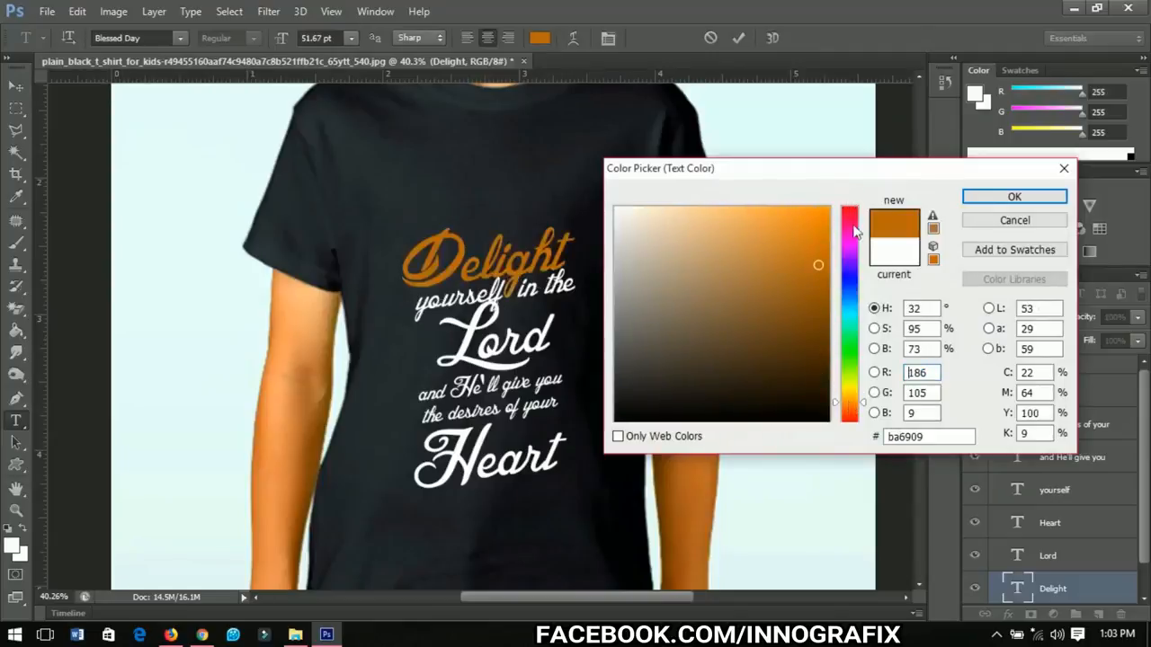
click(860, 402)
drag(862, 406, 861, 409)
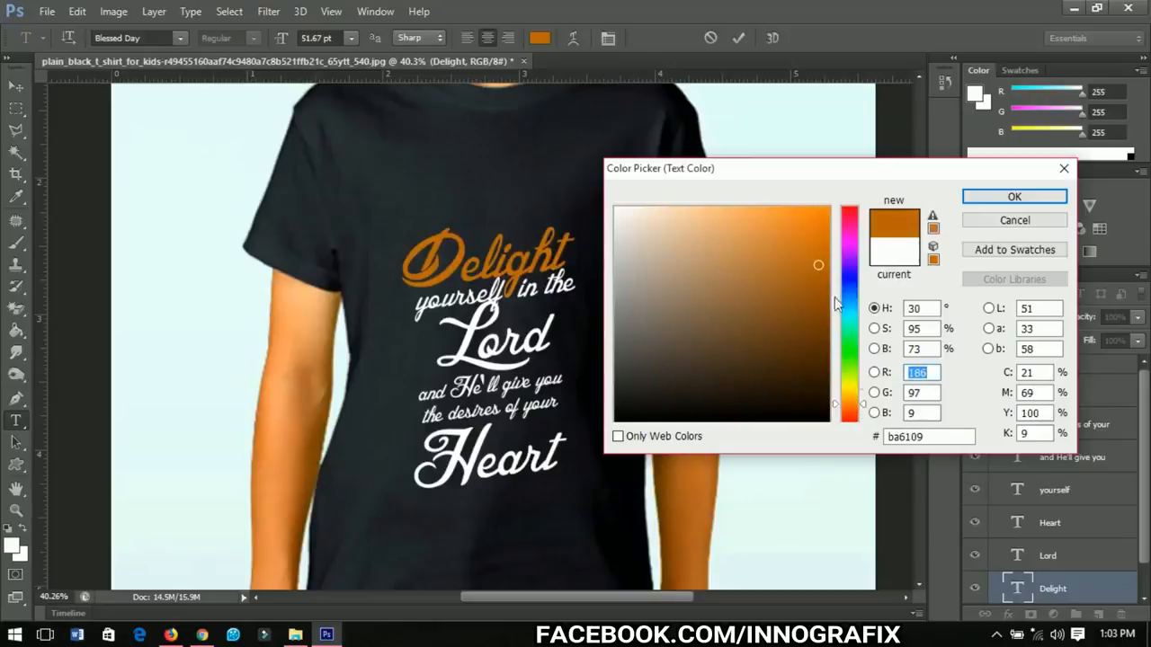
drag(830, 214, 840, 202)
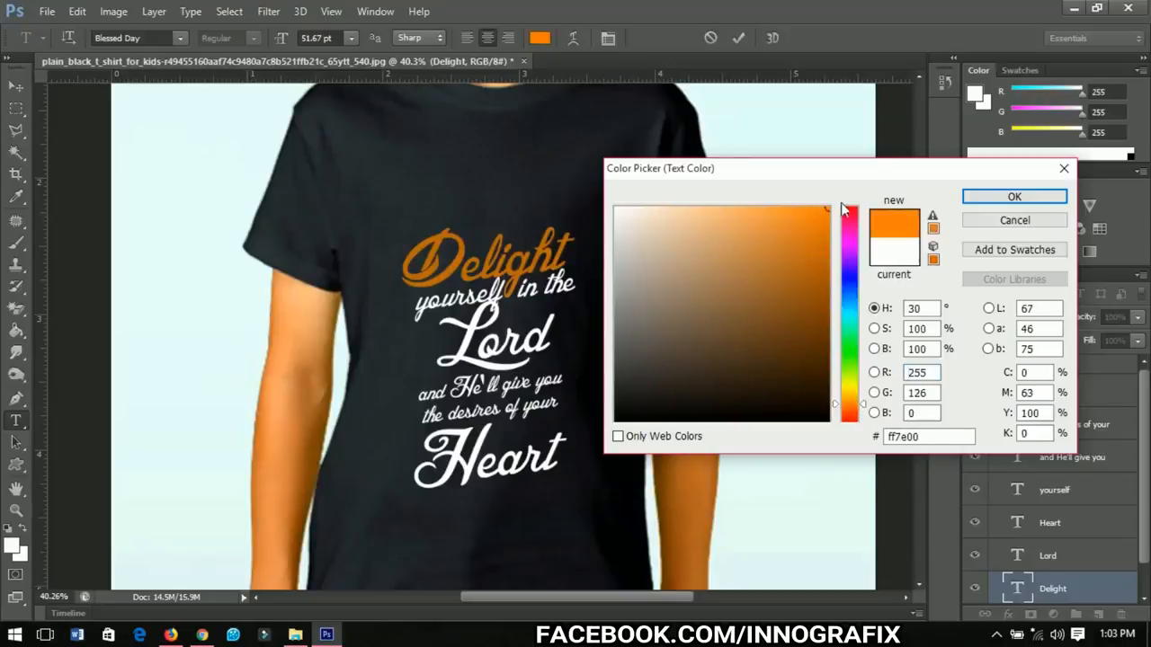
click(865, 409)
drag(865, 409, 865, 406)
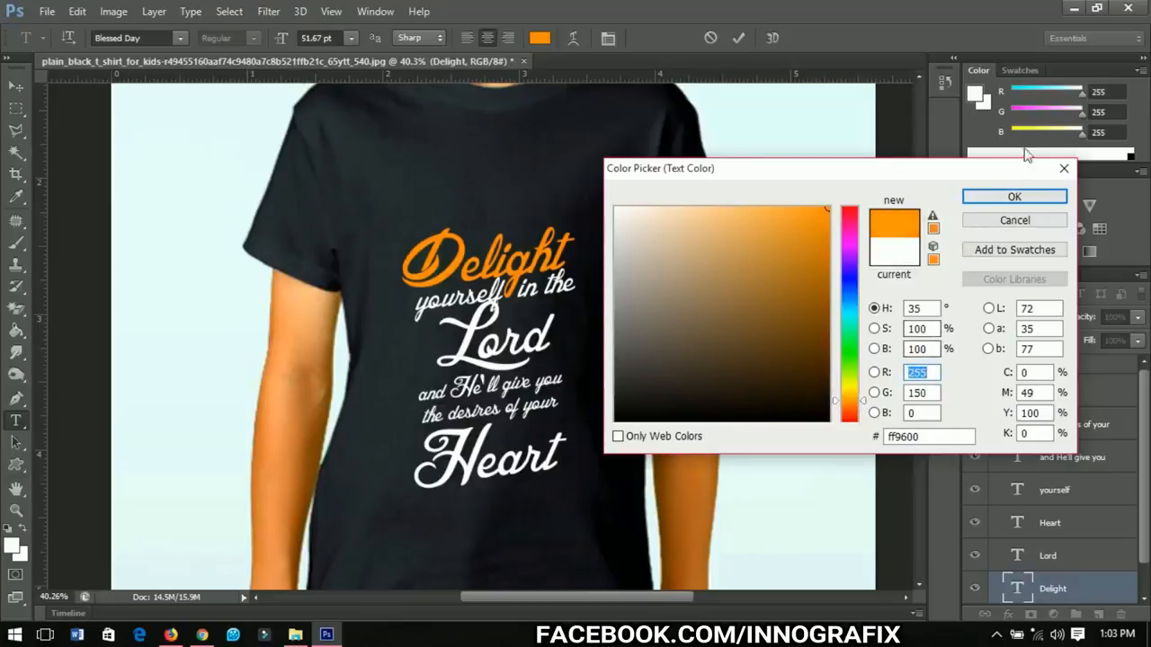
click(1012, 198)
click(16, 85)
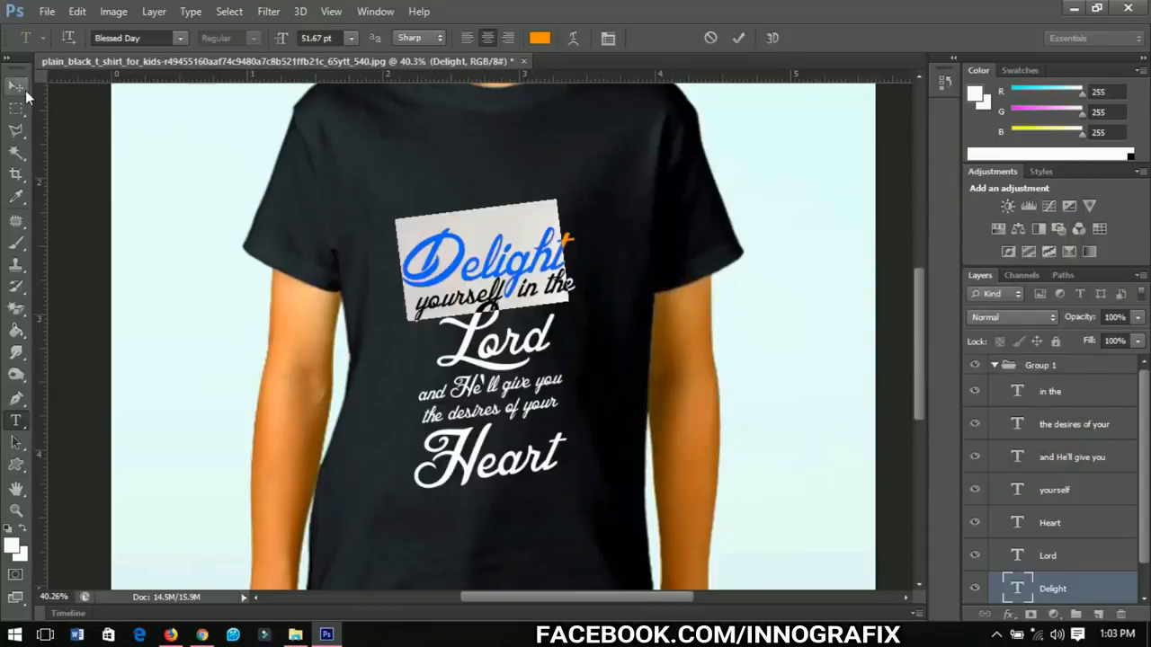
Step: Recolor the Lord text turquoise, hex 17fcd9
key(t)
double_click(485, 344)
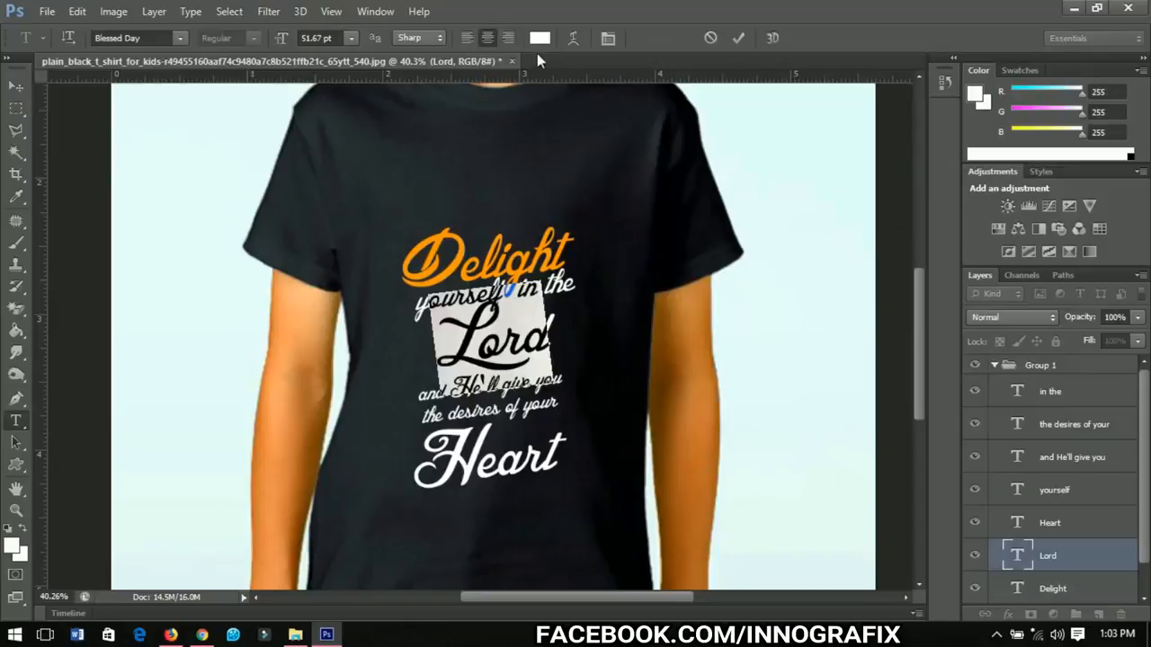
click(539, 38)
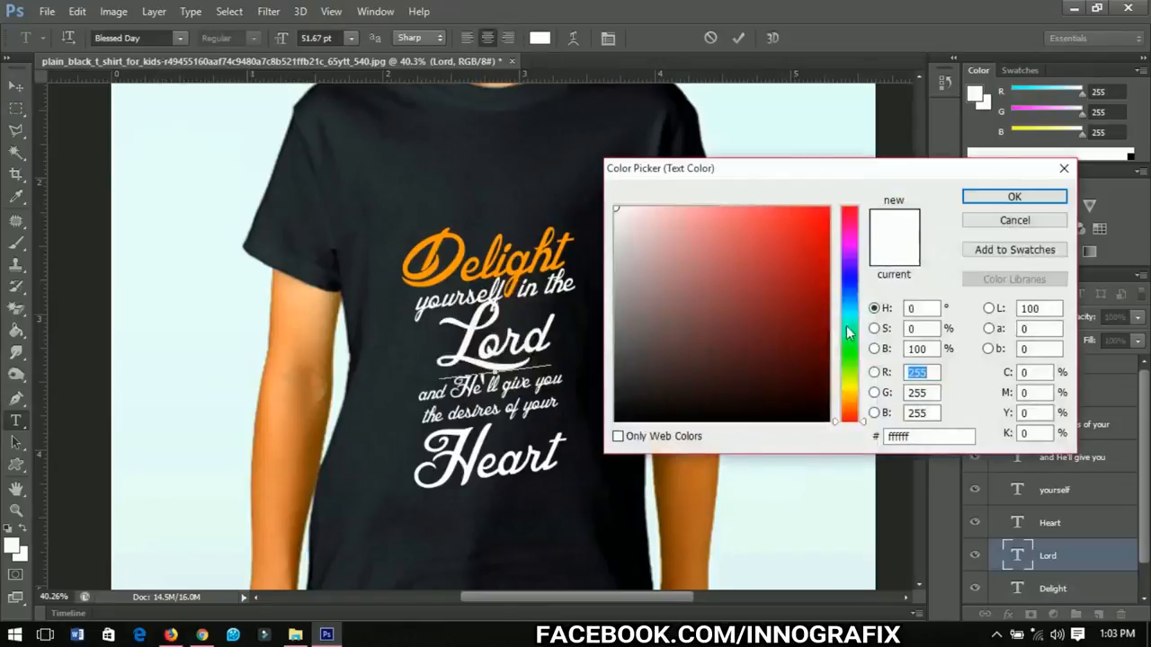
drag(847, 333, 847, 319)
click(814, 232)
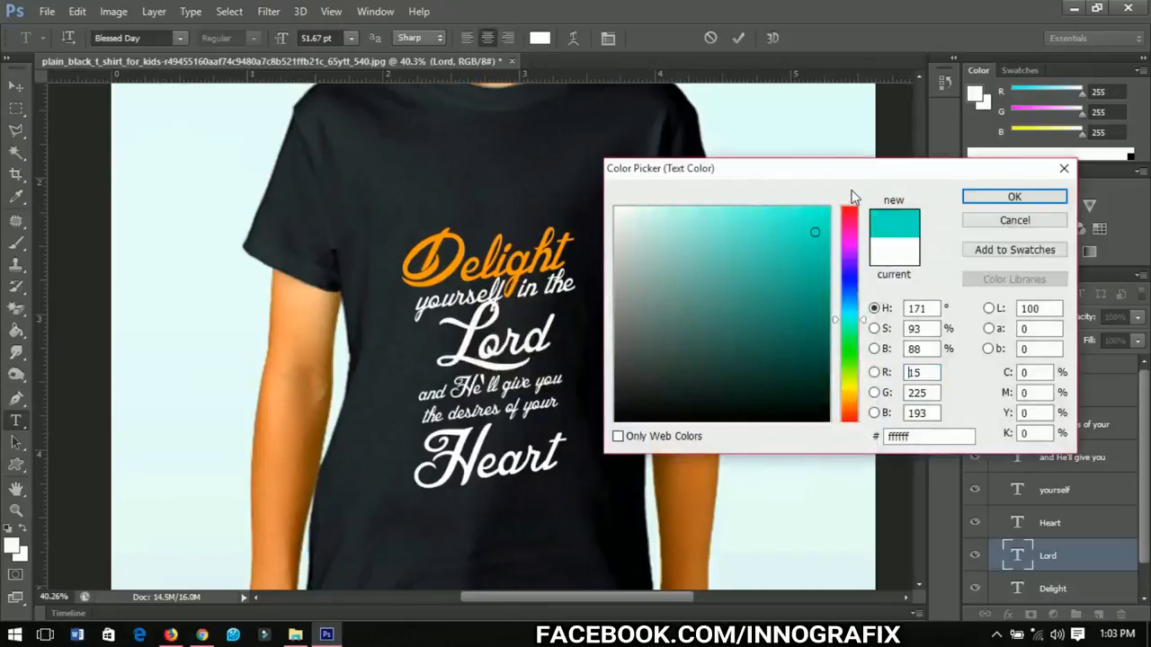
click(827, 208)
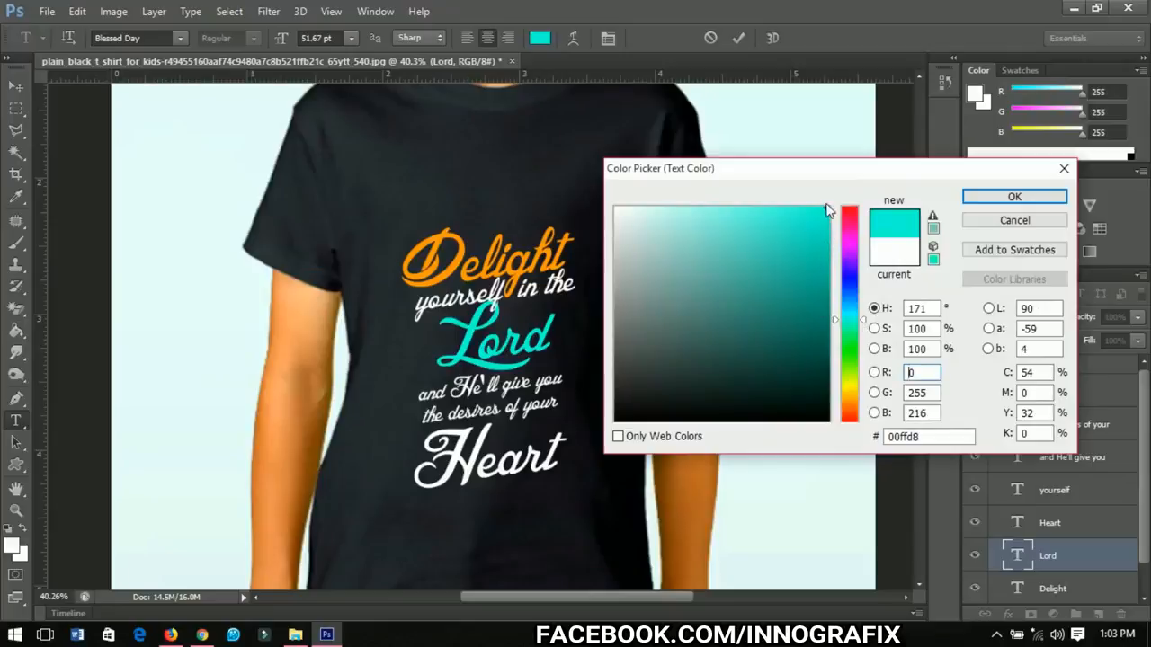
click(810, 210)
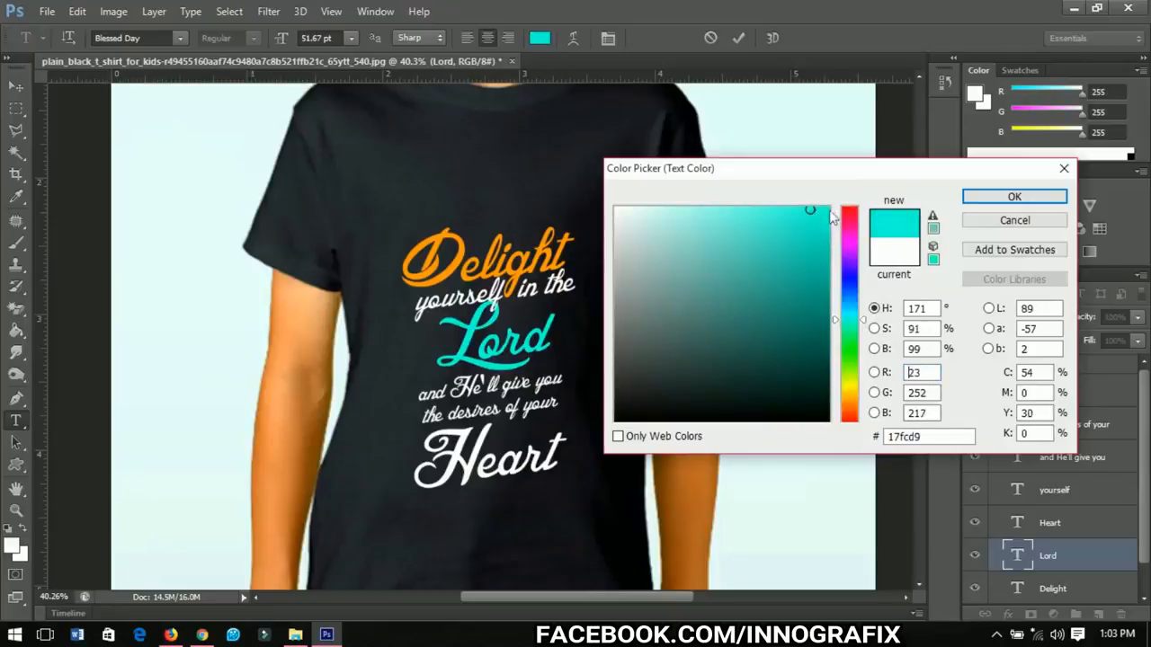
click(980, 198)
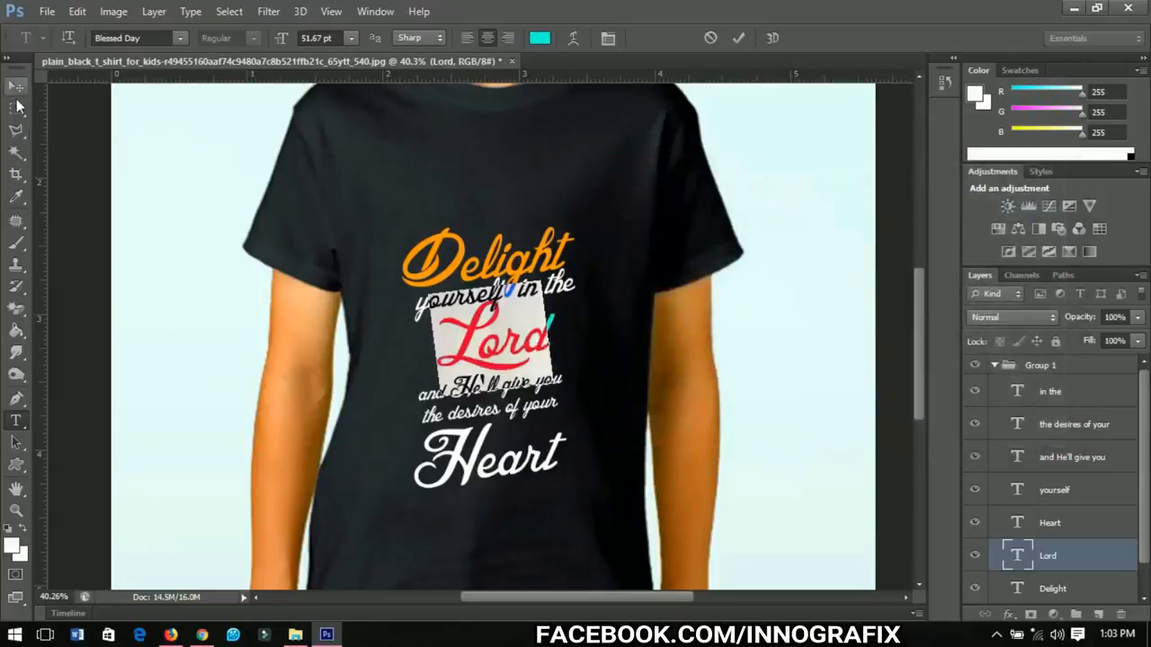
Step: Recolor the Heart text green, hex 00ff36
key(ctrl+Return)
key(t)
click(505, 475)
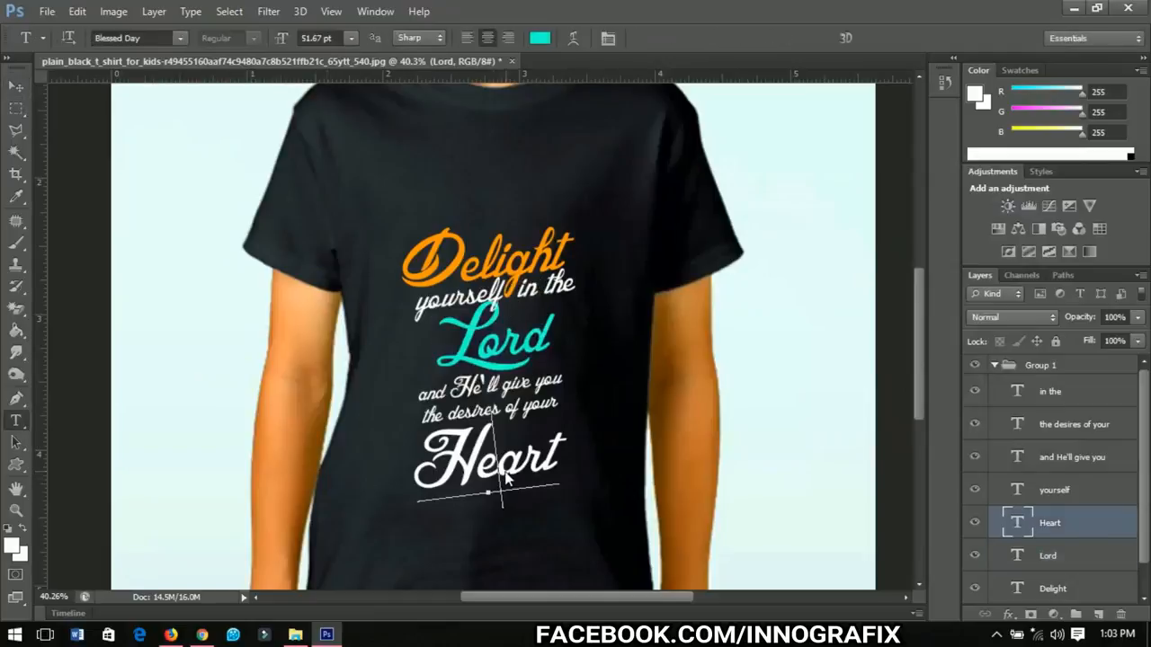
key(ctrl+a)
click(540, 38)
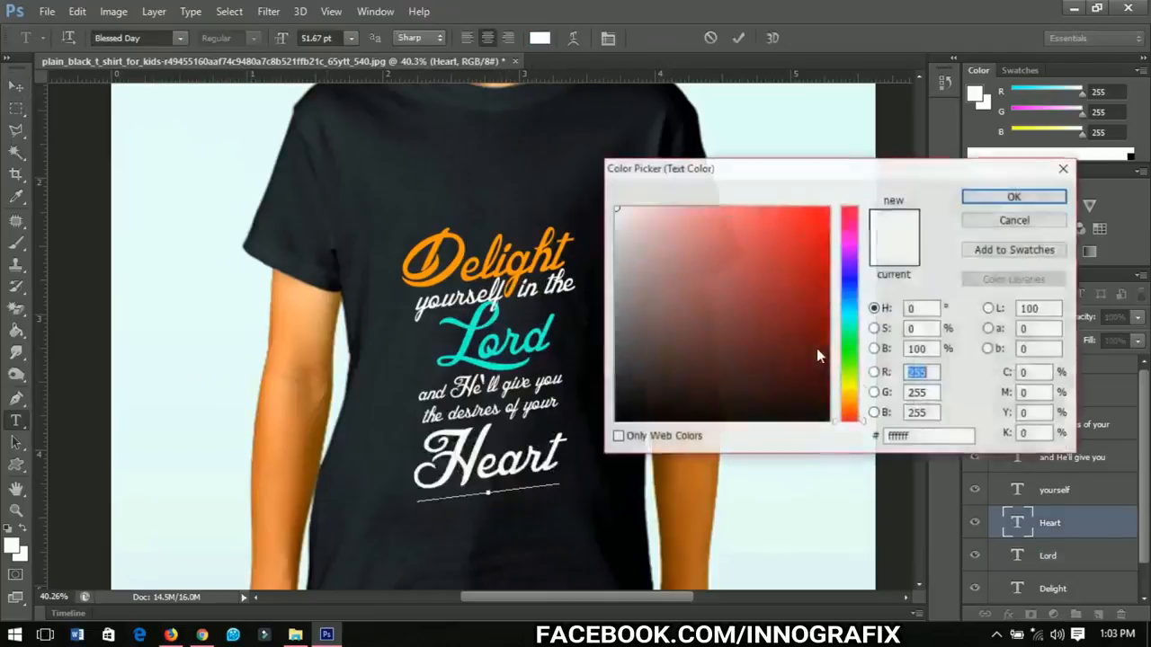
mouse_move(852, 353)
mouse_down()
mouse_move(851, 332)
mouse_move(852, 350)
mouse_up()
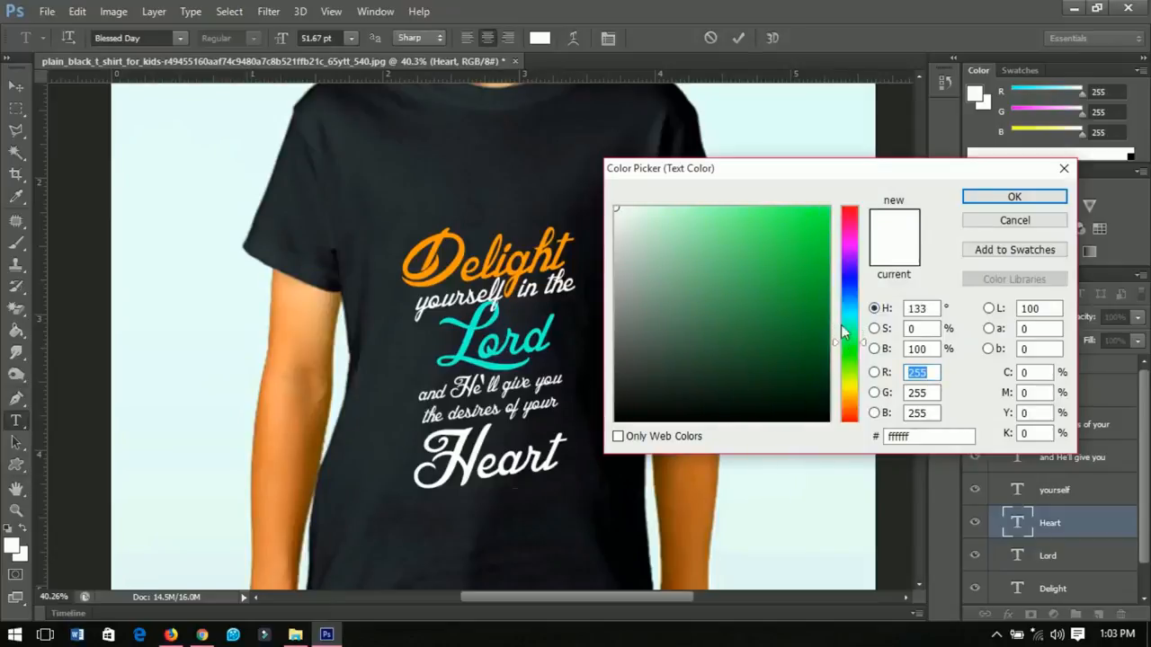
click(801, 238)
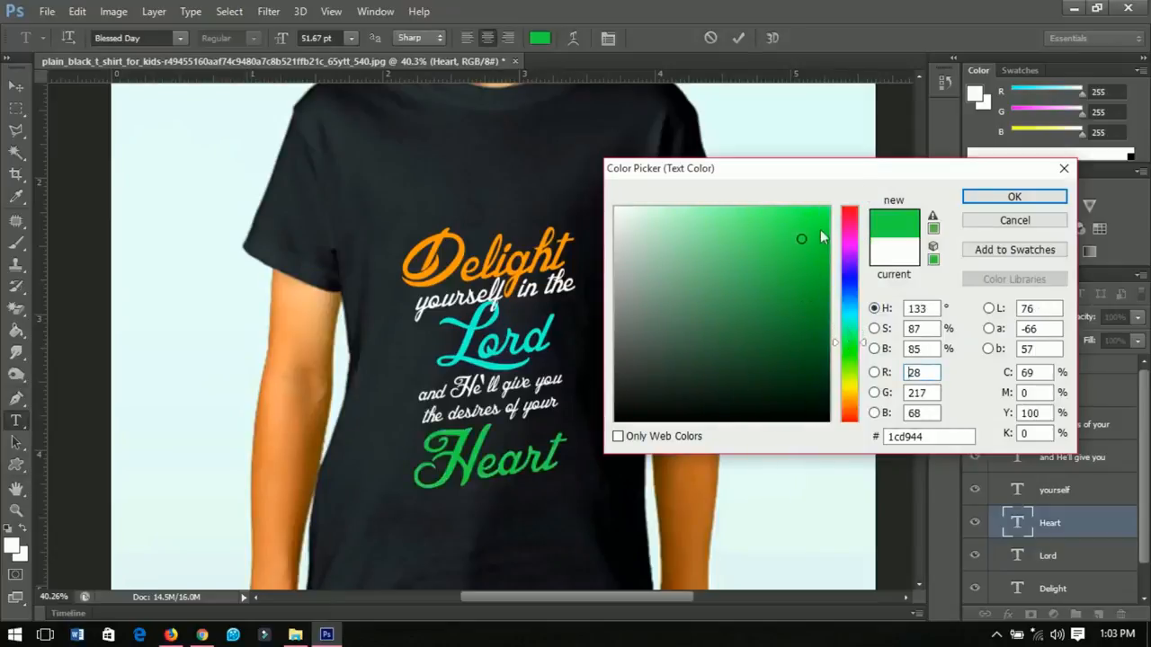
drag(820, 232, 833, 207)
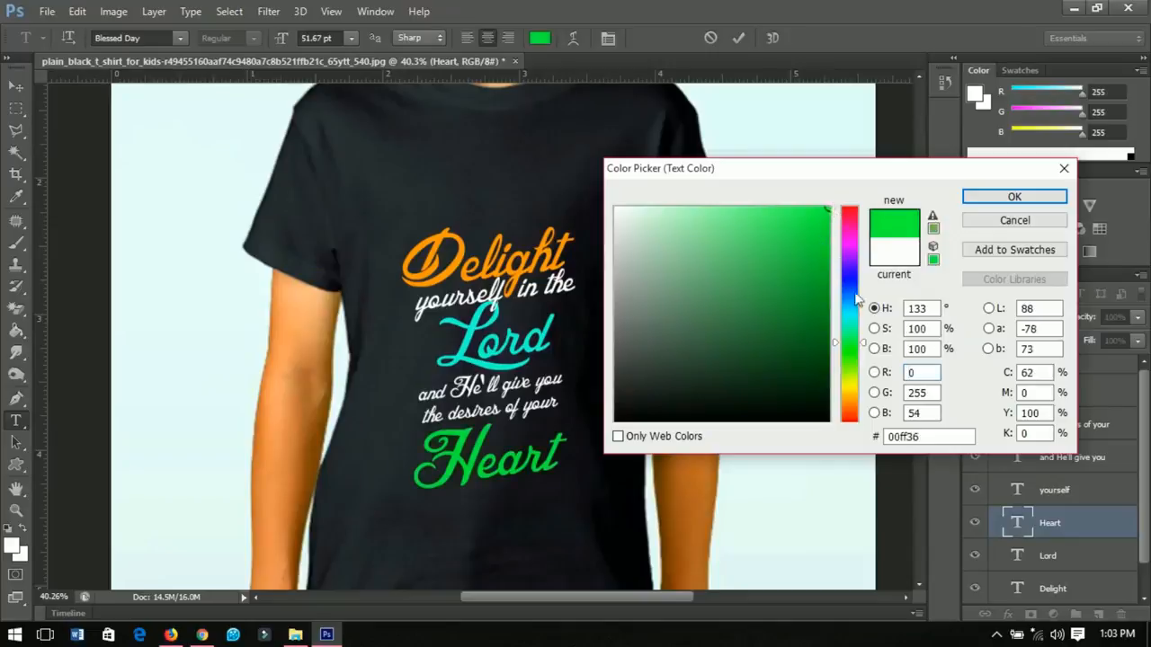
click(989, 197)
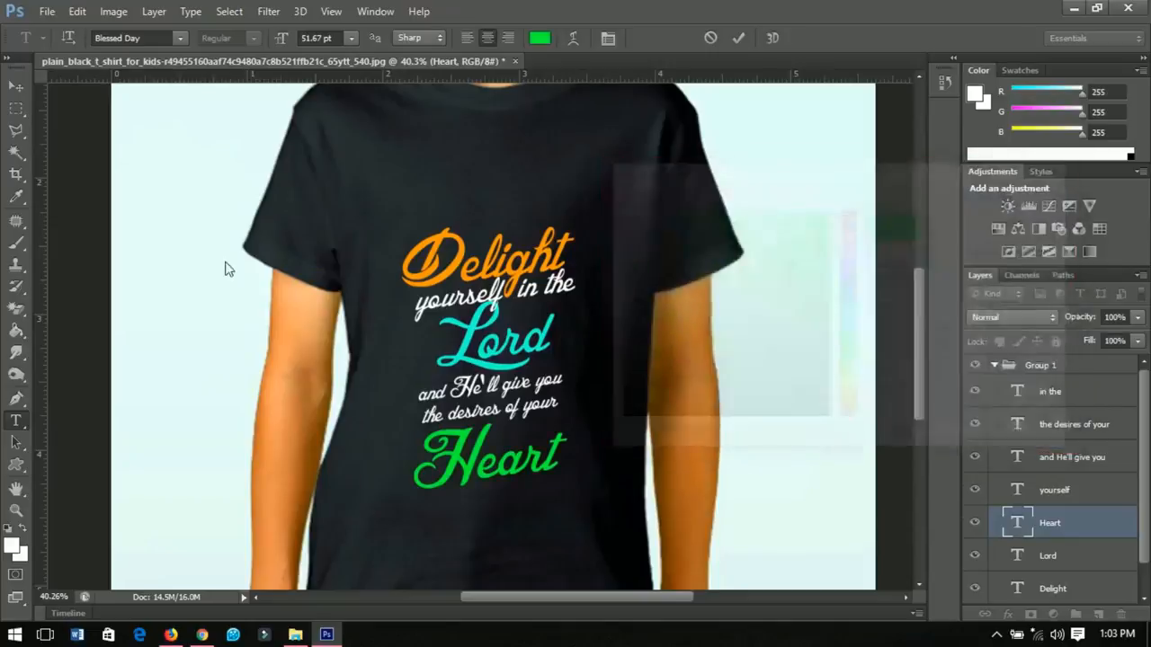
Step: Draw a small heart custom shape about 34 by 40 px beside the start of the Lord text
click(15, 86)
key(ctrl+minus)
key(ctrl+minus)
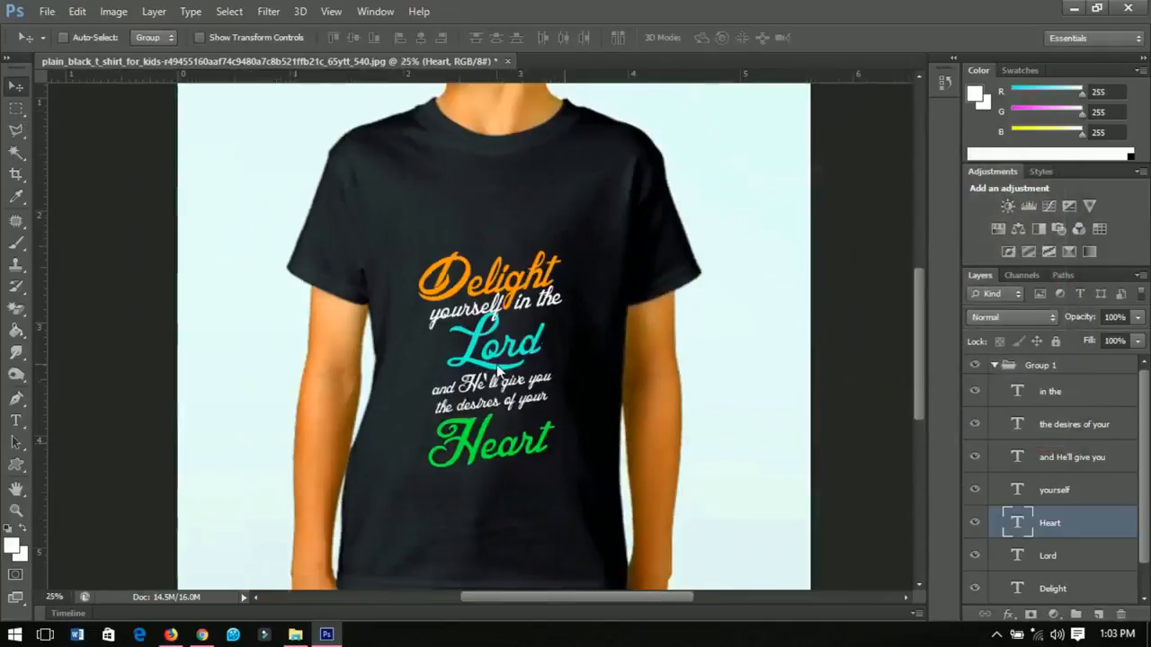
scroll(463, 402, up, 1)
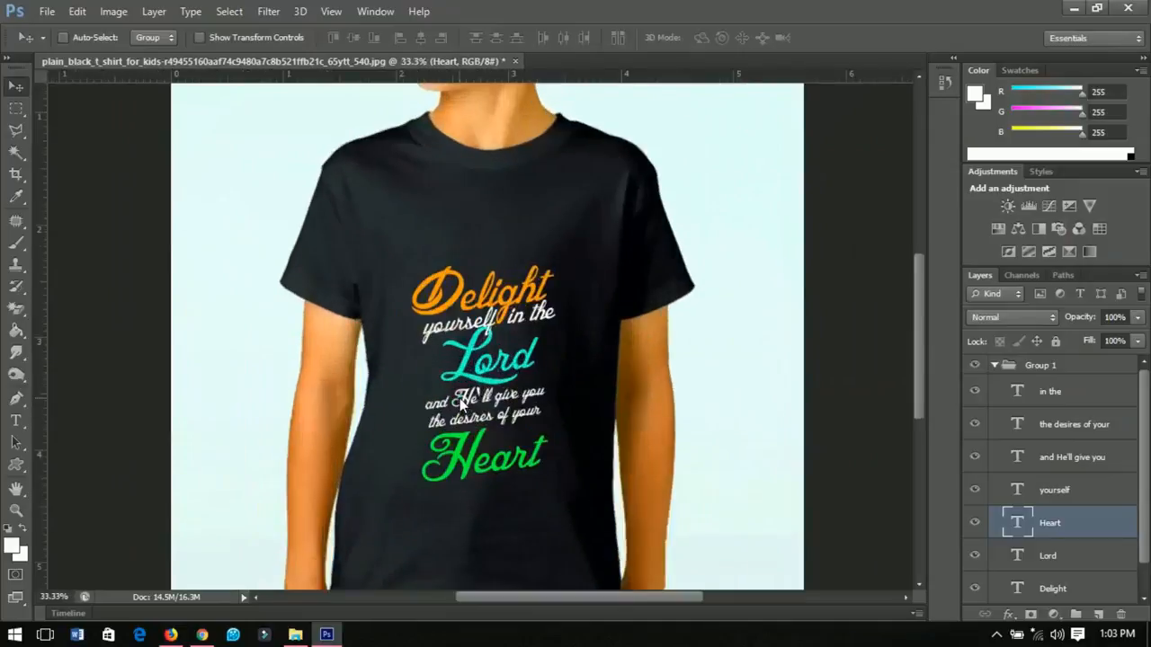
scroll(461, 405, up, 1)
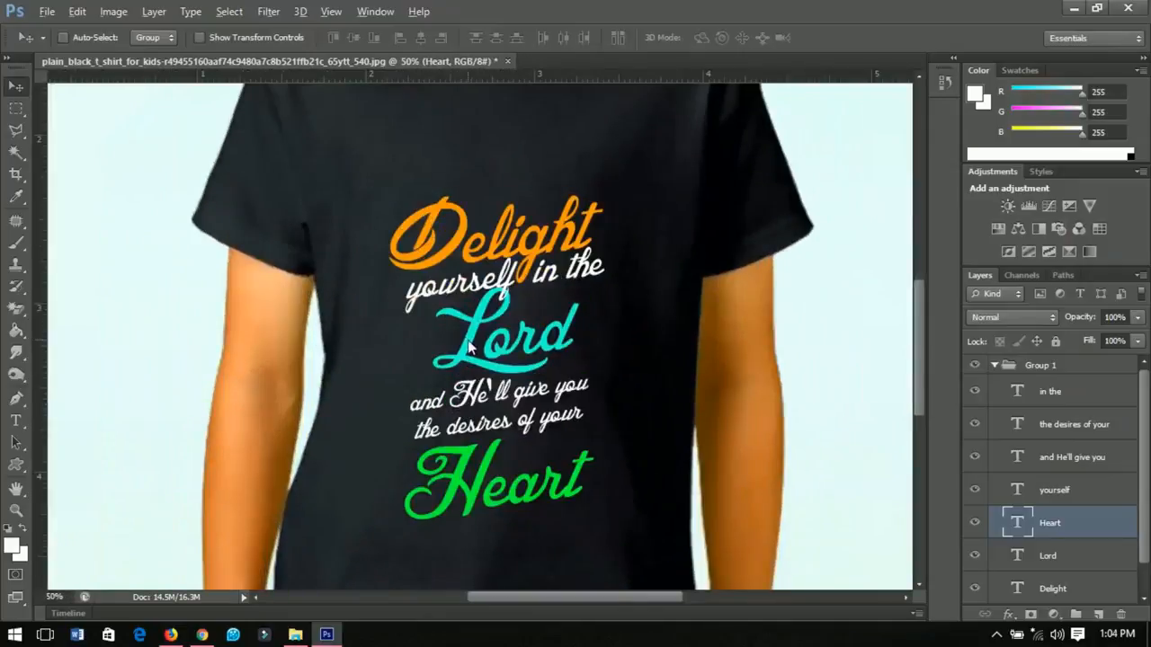
scroll(450, 319, up, 1)
click(21, 465)
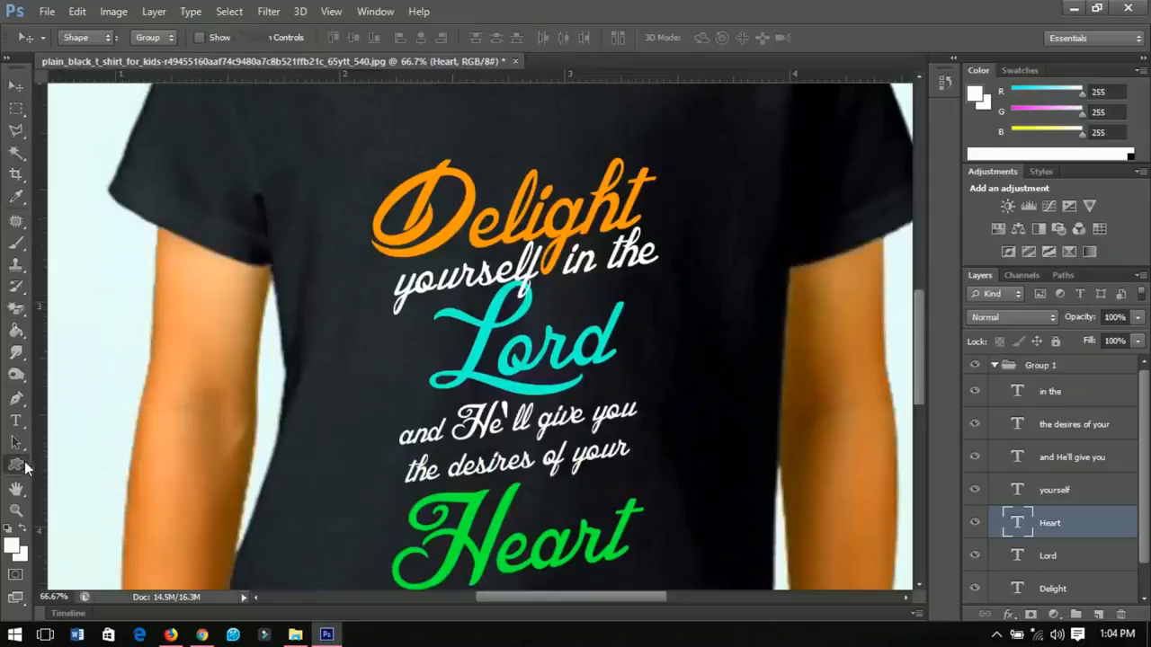
click(89, 539)
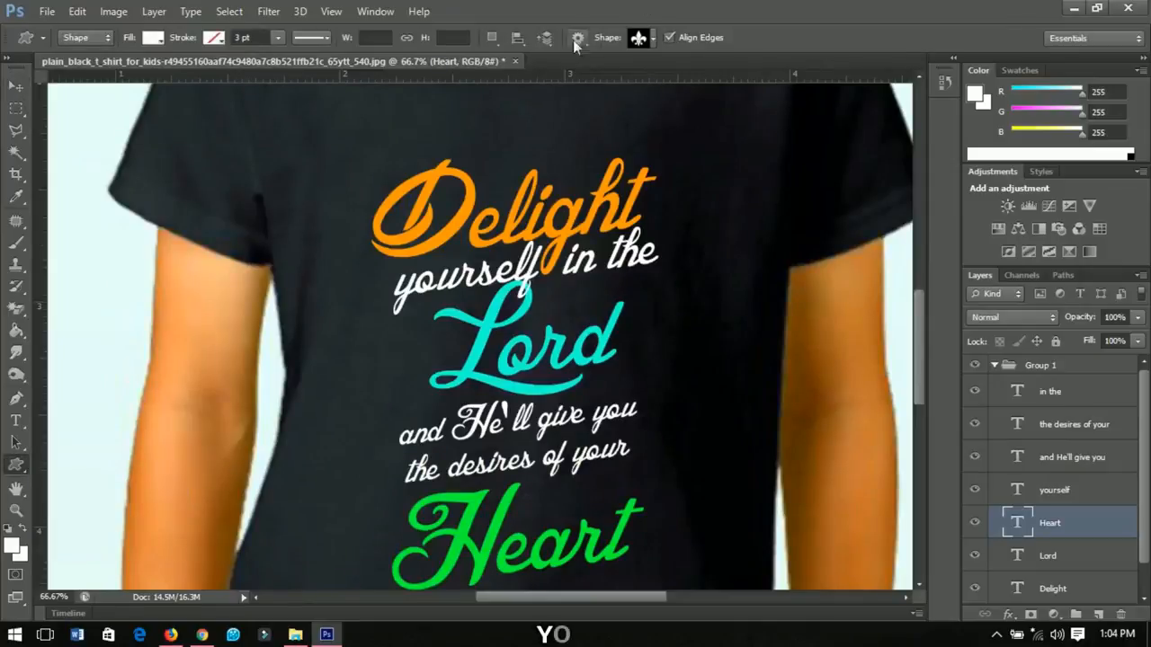
click(643, 37)
click(667, 132)
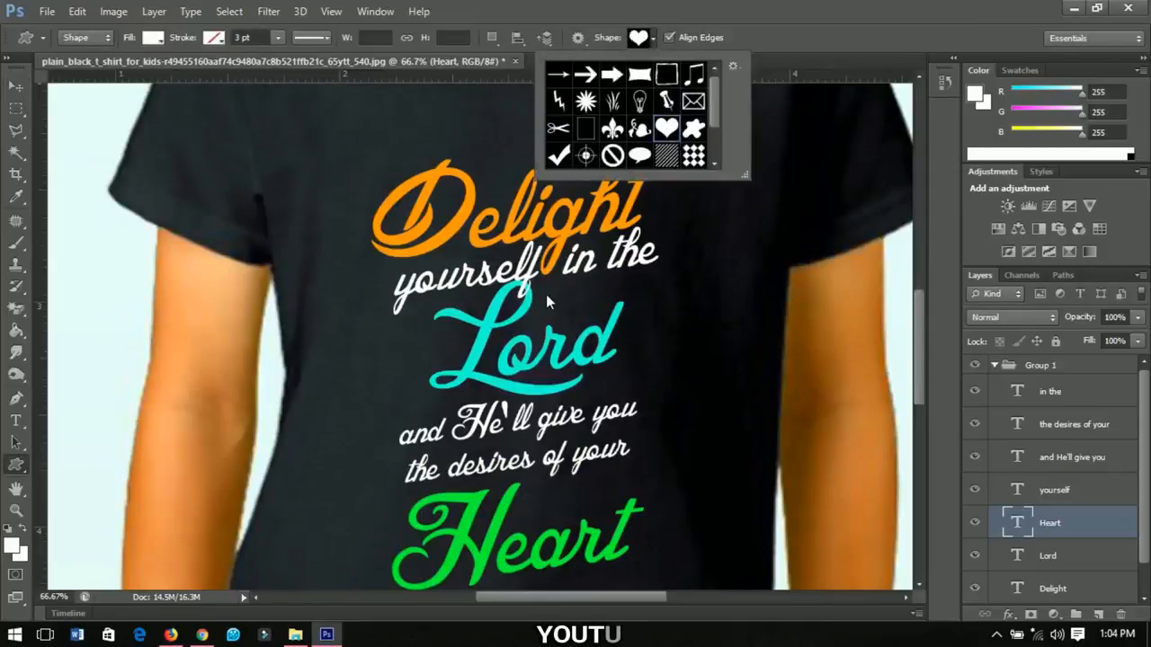
click(426, 302)
drag(420, 315, 439, 337)
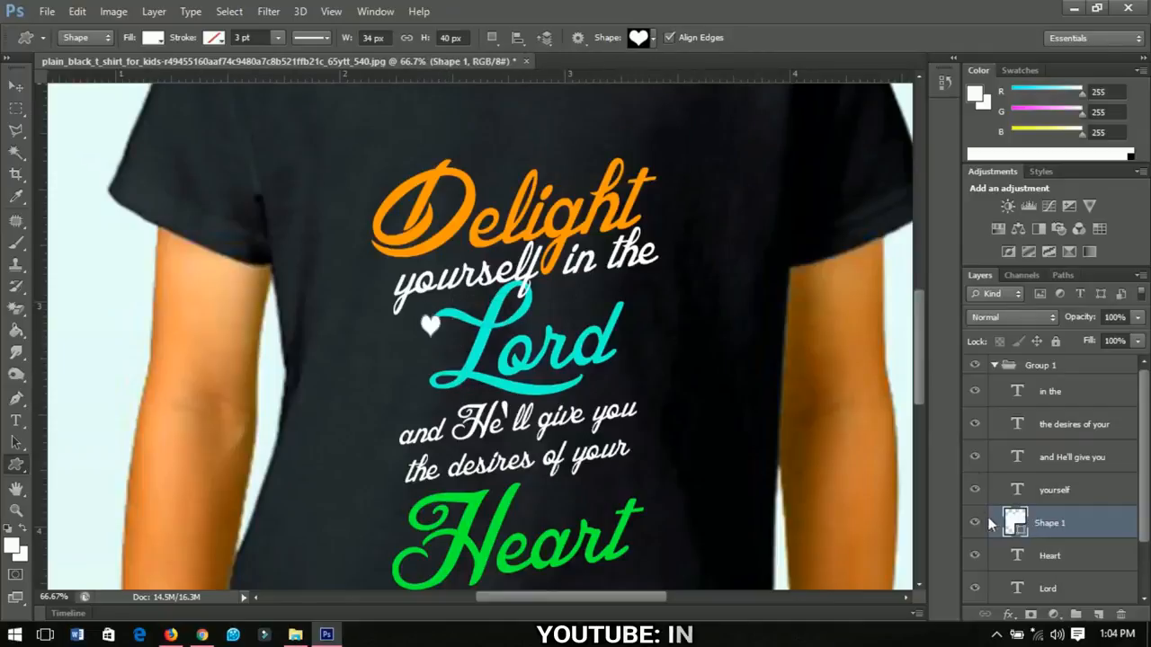
Step: Fill the heart shape with the turquoise sampled from the Lord lettering
double_click(1021, 530)
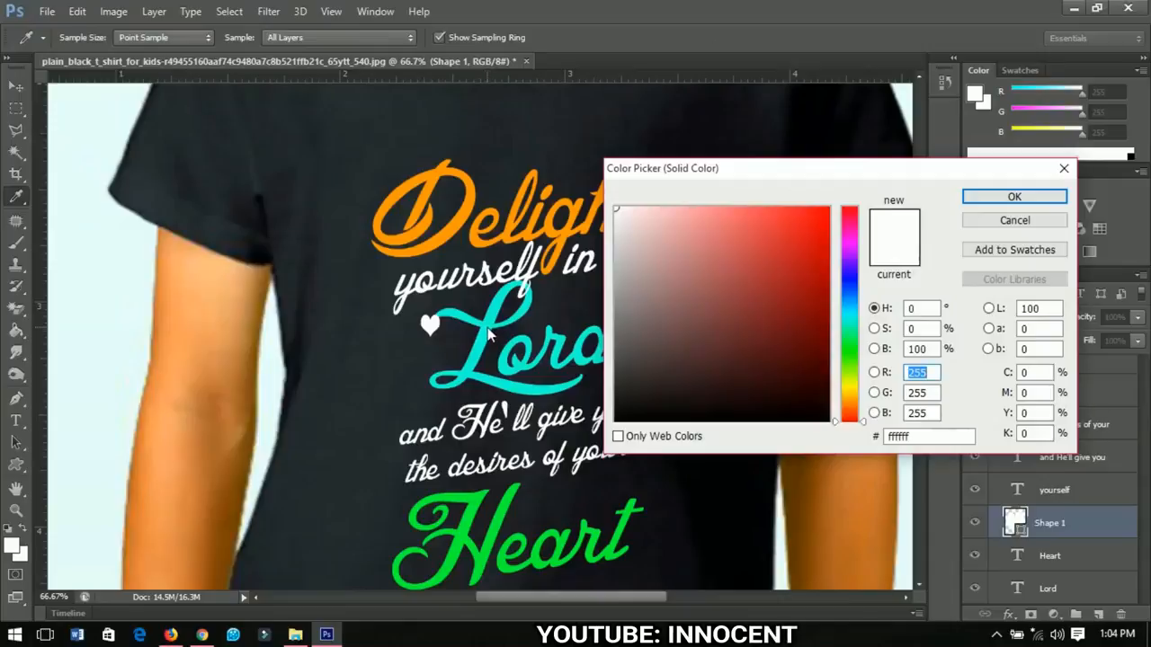
click(491, 334)
click(989, 198)
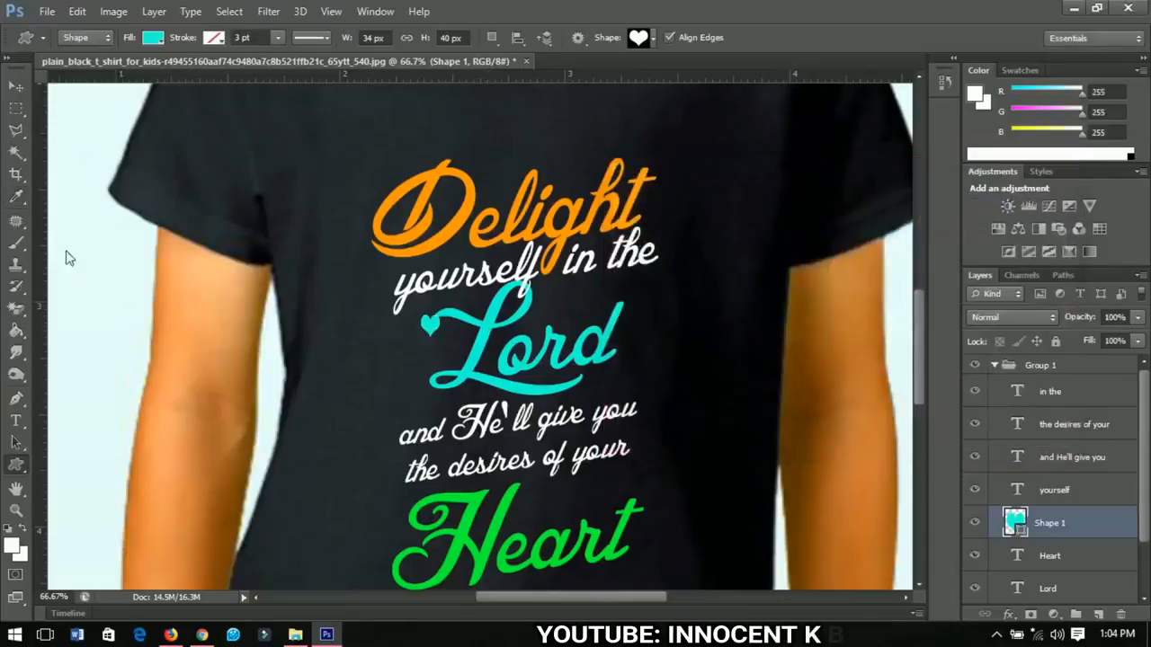
Step: Flip the heart shape vertically
click(16, 86)
key(ctrl+t)
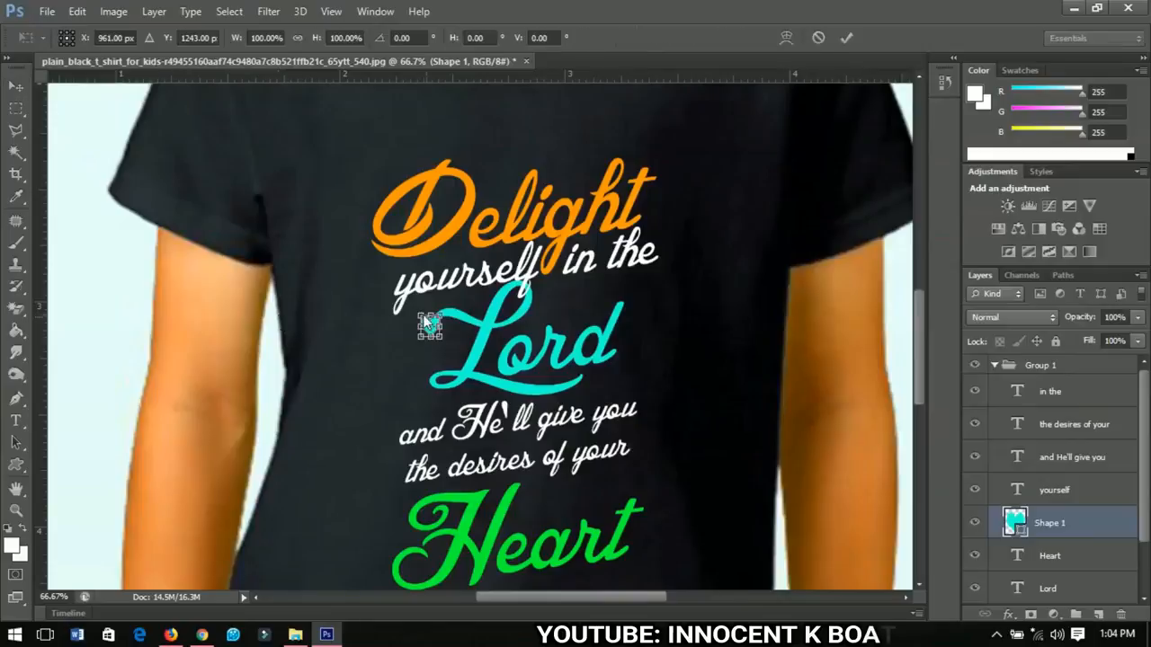
right_click(429, 326)
click(481, 597)
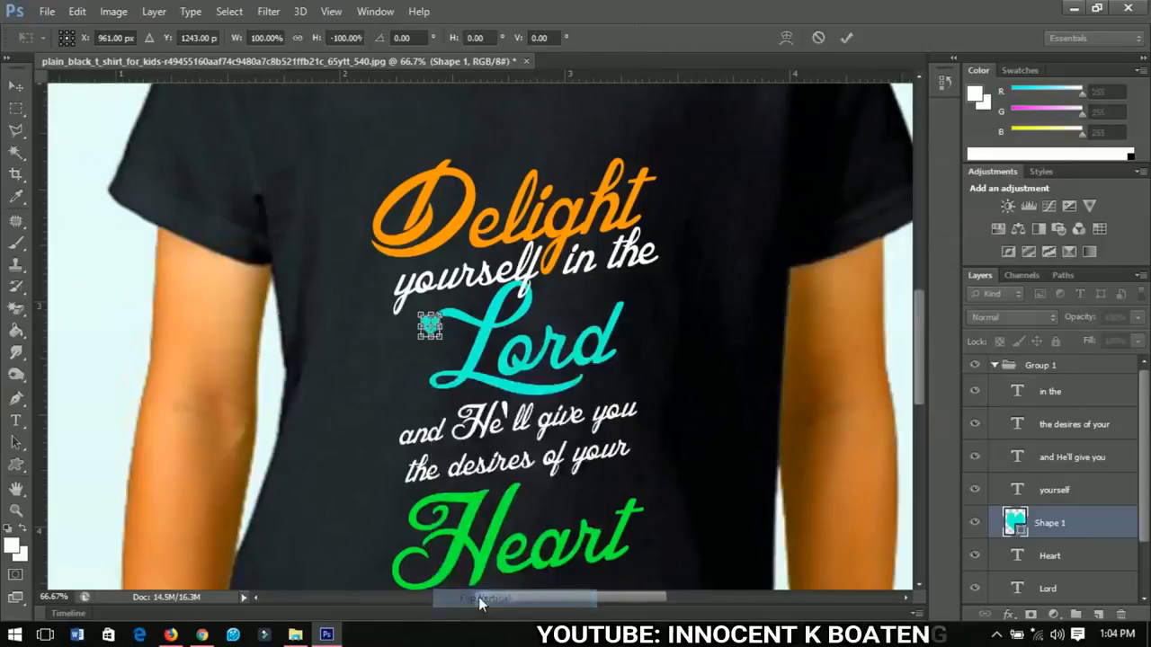
key(Return)
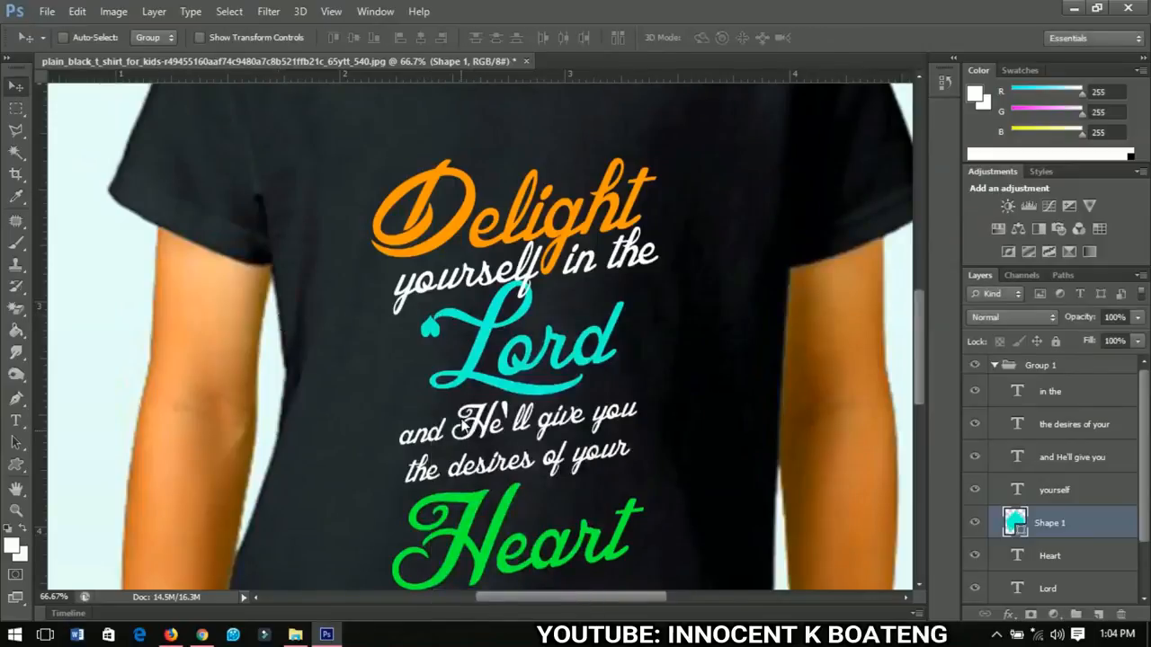
Step: Move the heart down onto the starting curl of the Lord swash
key(ctrl+t)
drag(499, 346, 491, 381)
key(Return)
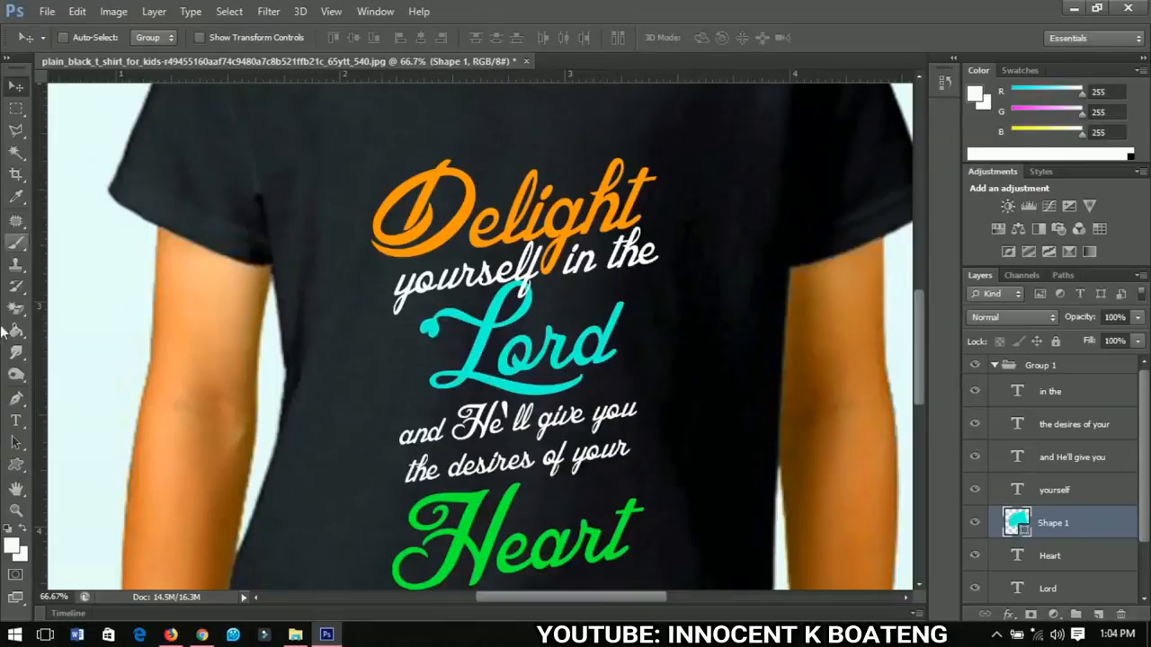
Step: Draw a fleur-de-lis custom shape about 35 by 49 px at the end of the Lord stroke
click(16, 464)
click(655, 38)
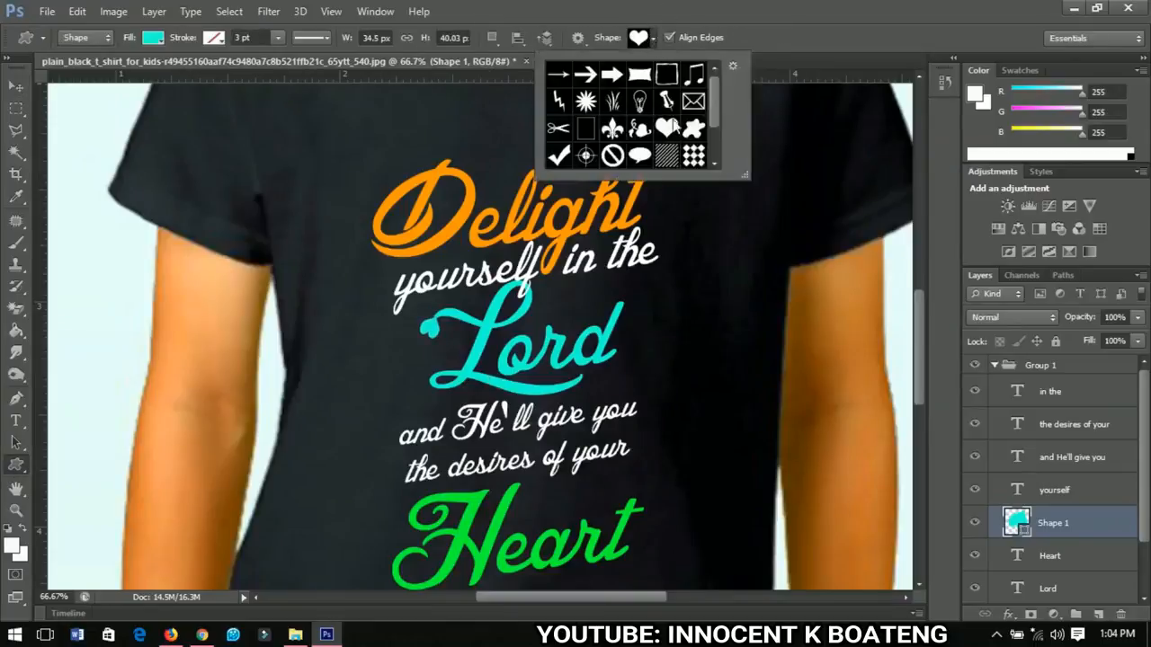
click(612, 128)
click(620, 303)
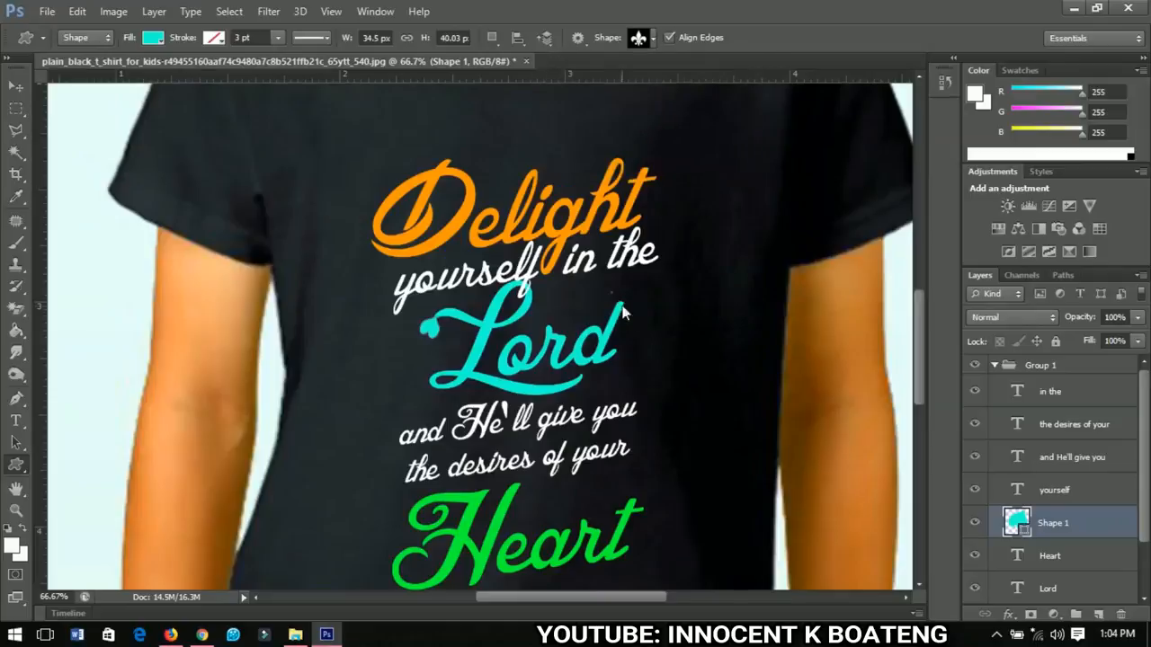
drag(615, 294, 629, 321)
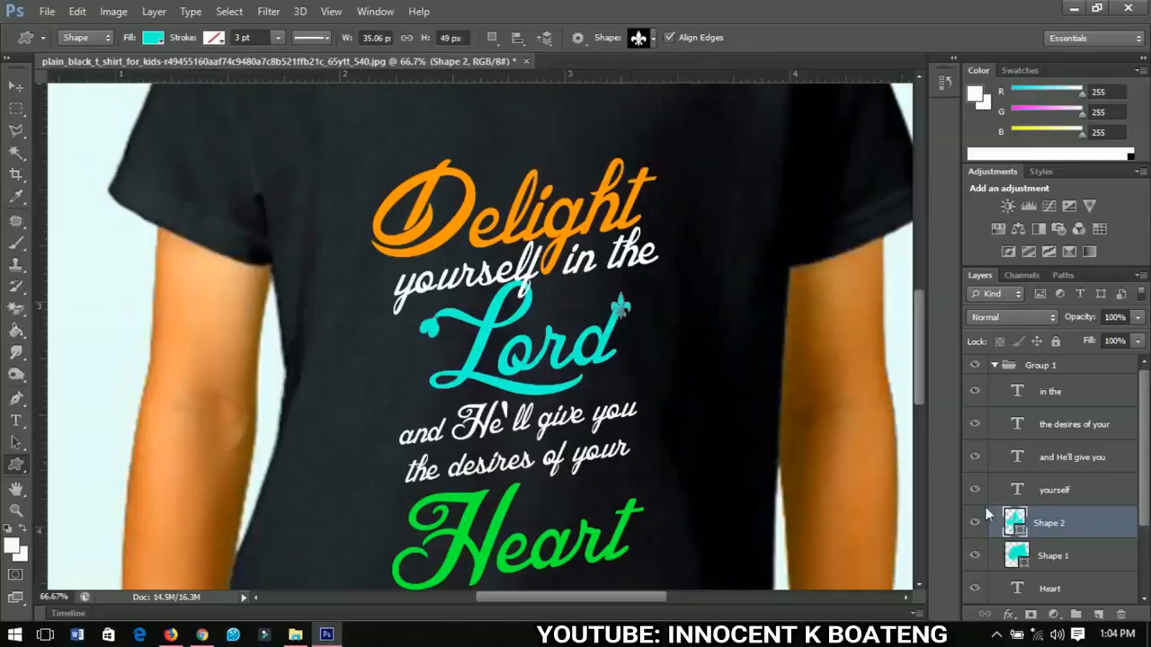
Step: Nudge the fleur-de-lis up and rotate it about 10.89 degrees to follow the Lord stroke
click(16, 85)
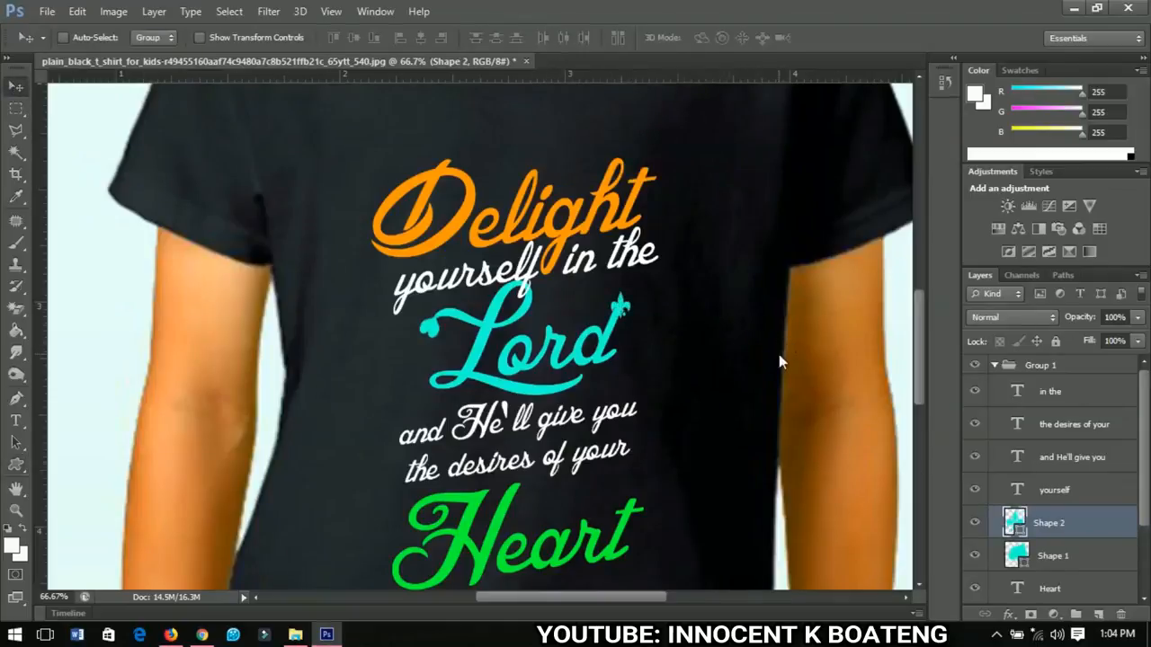
key(Up)
key(Up)
key(Up)
key(Up)
key(Up)
key(Up)
key(Up)
key(Up)
key(Up)
key(Up)
key(Up)
key(Up)
key(Up)
key(ctrl+t)
scroll(656, 295, up, 2)
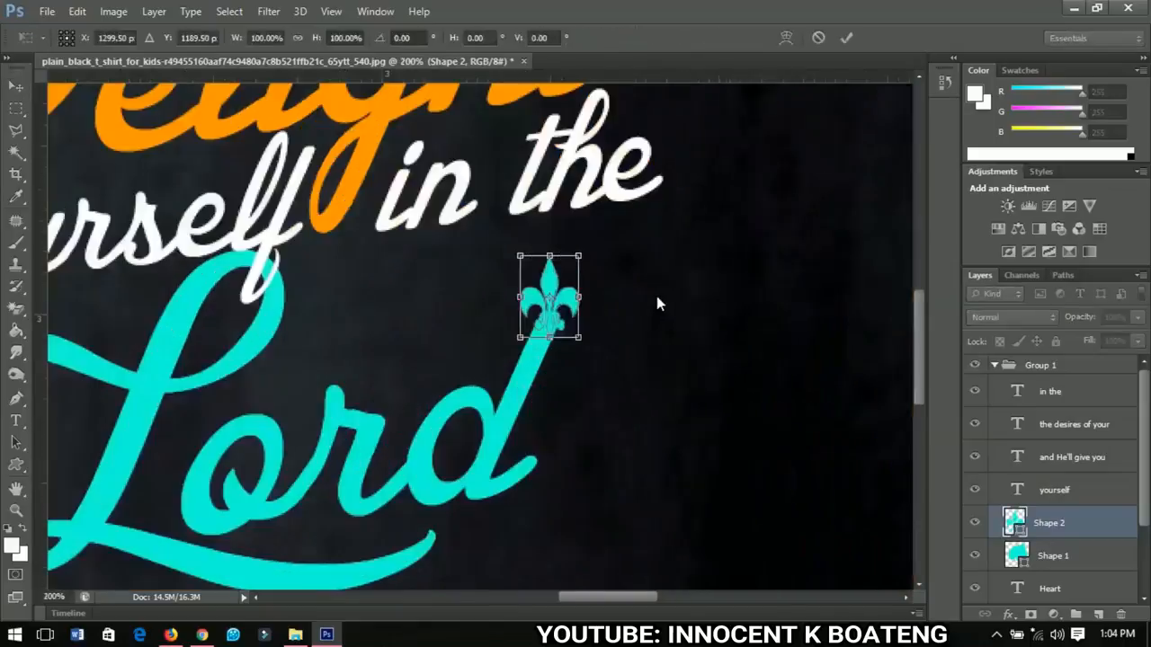
drag(649, 304, 654, 332)
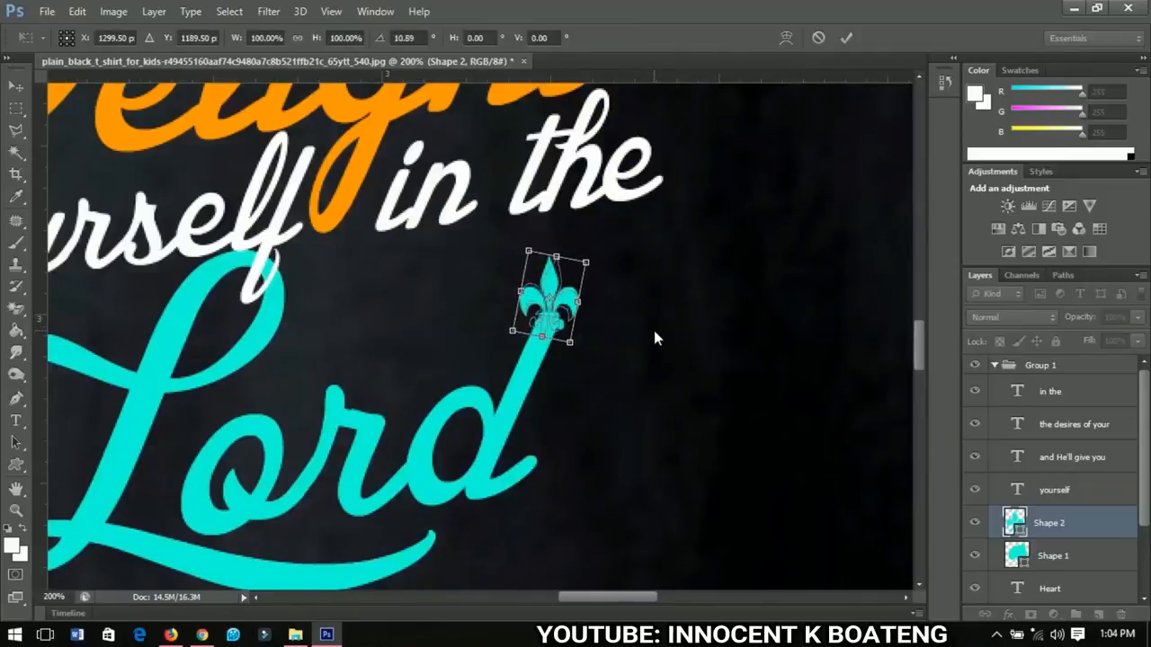
key(Return)
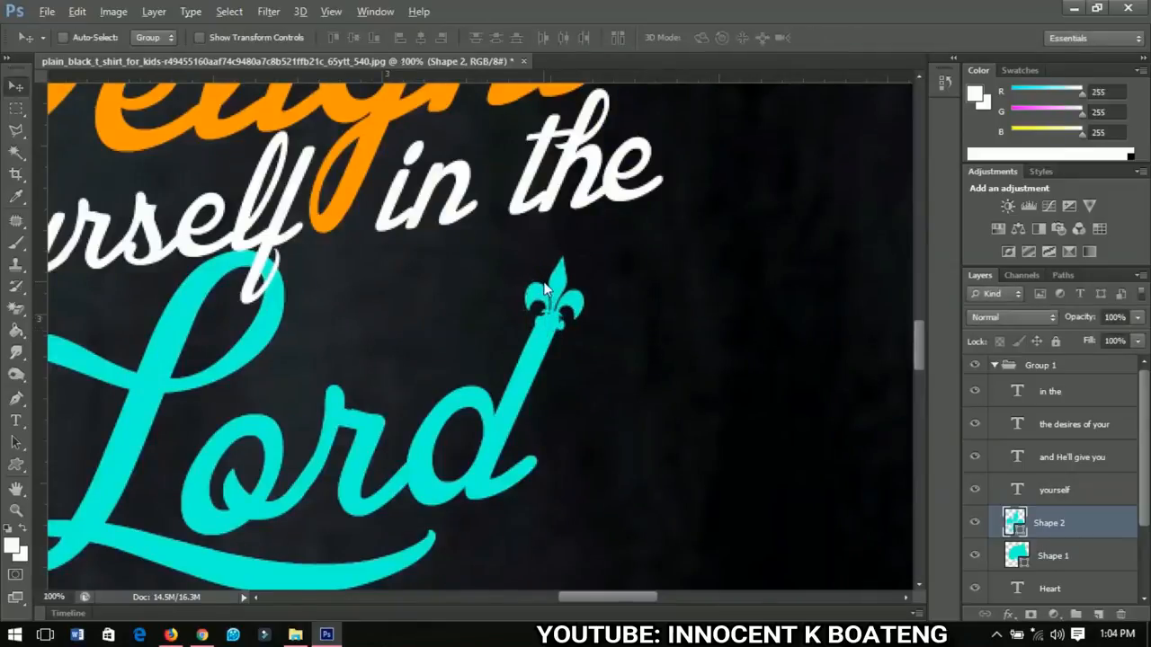
Step: Set the Type tool colour to a pale green, RGB 136, 180, 145
scroll(544, 288, down, 3)
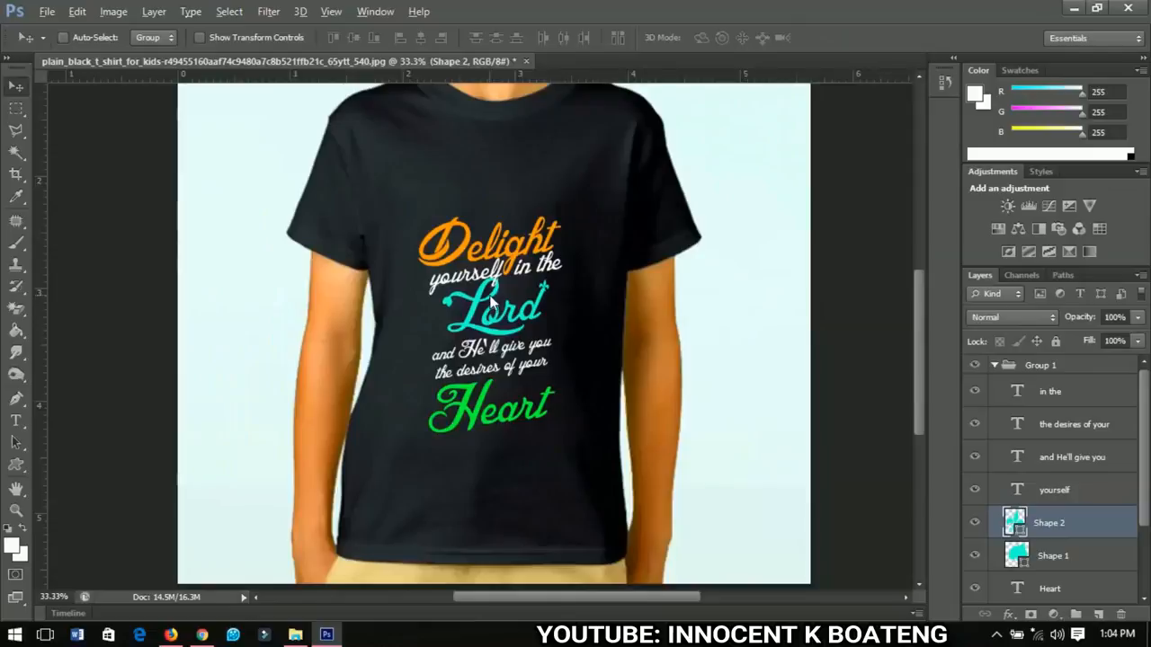
scroll(492, 304, down, 1)
scroll(467, 384, up, 1)
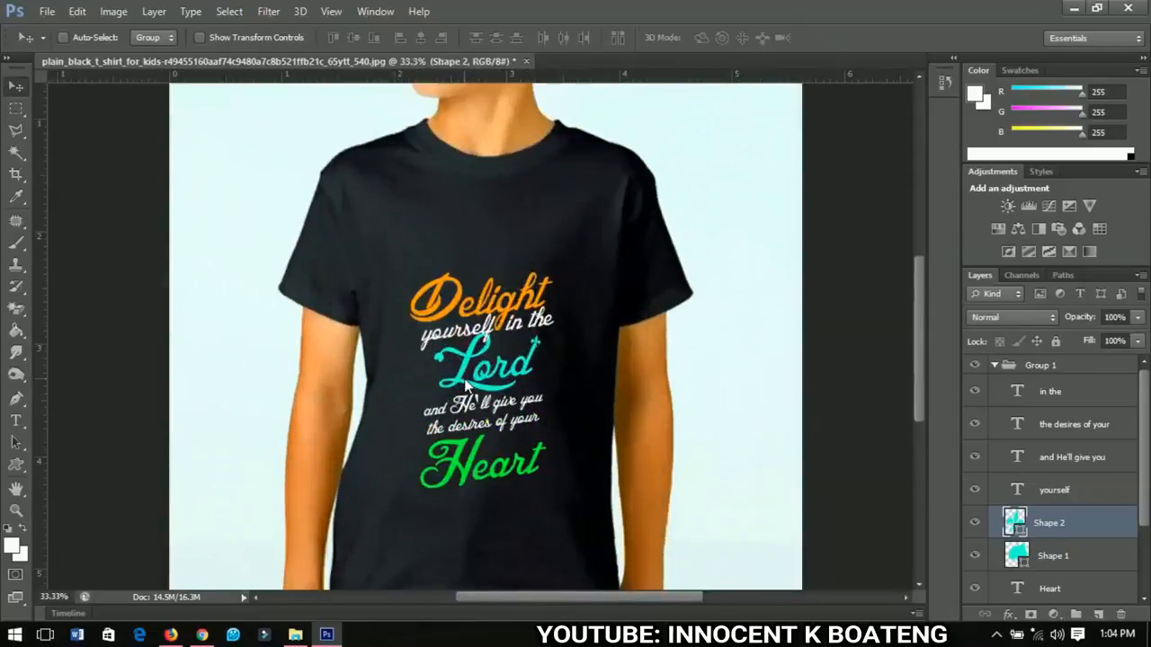
scroll(466, 385, down, 3)
scroll(467, 252, up, 1)
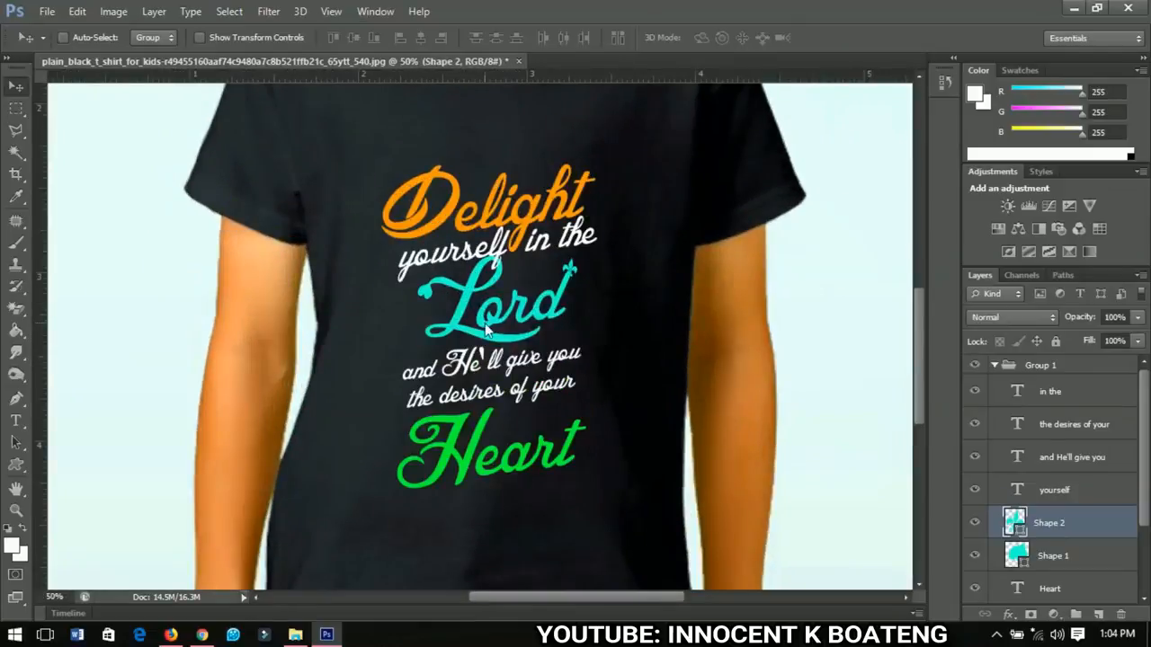
scroll(486, 330, down, 3)
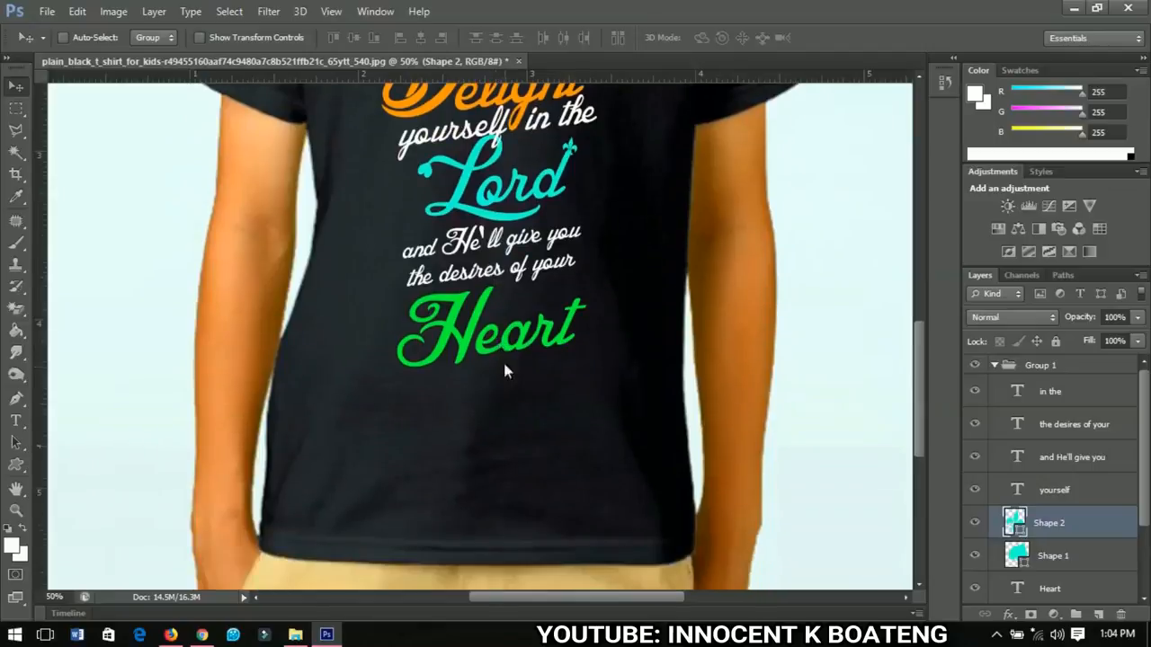
key(t)
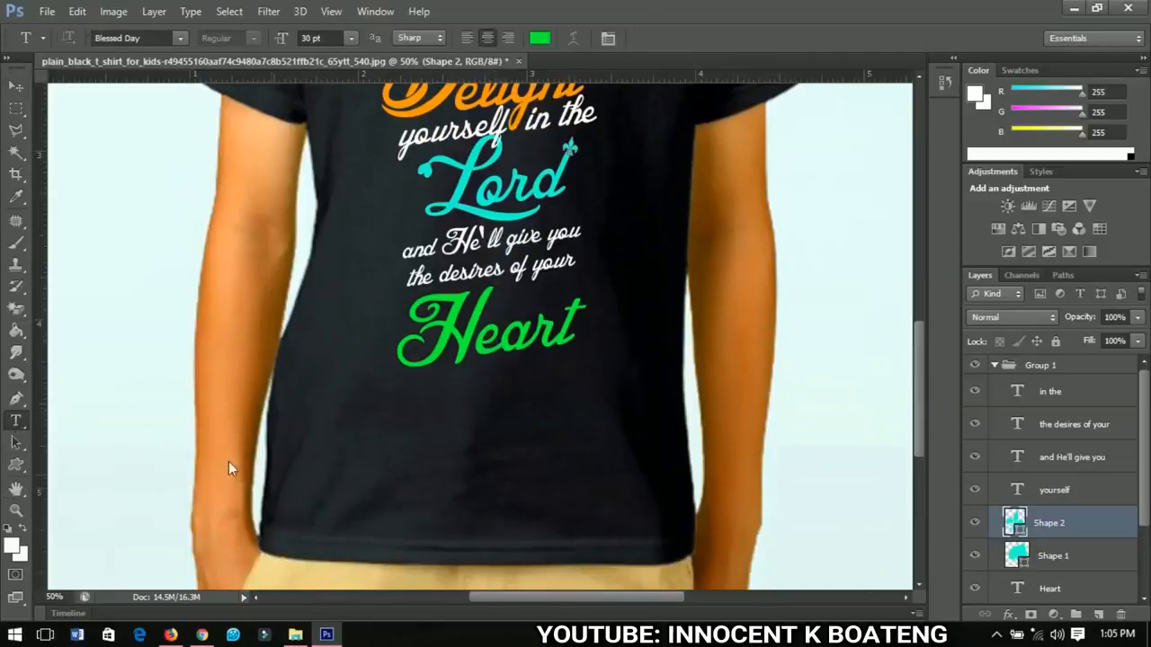
click(540, 39)
click(667, 267)
key(Return)
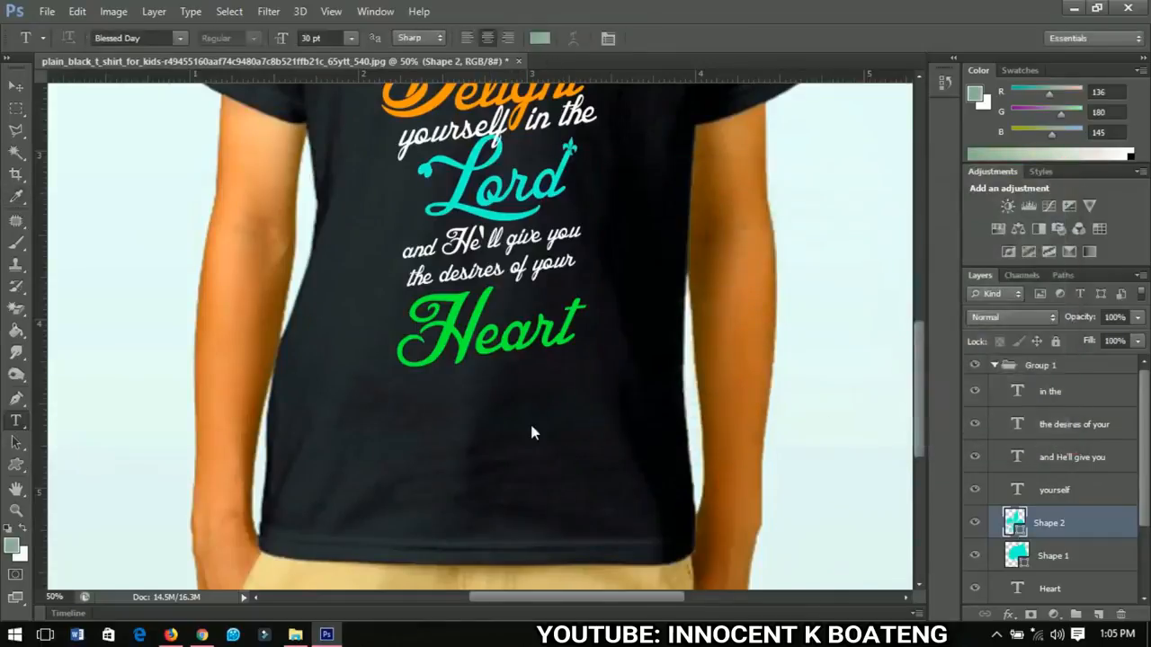
Step: Add a text line reading "~Psalm 37:4" below Heart in the Daniela font
click(493, 426)
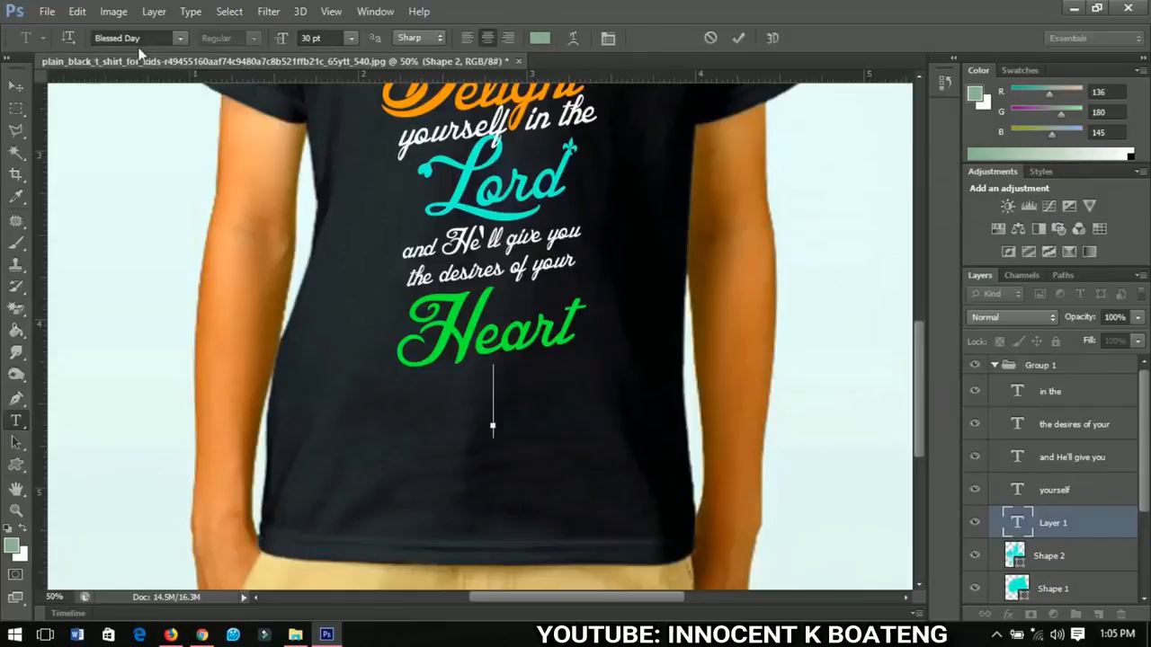
text(Daniela)
text(~)
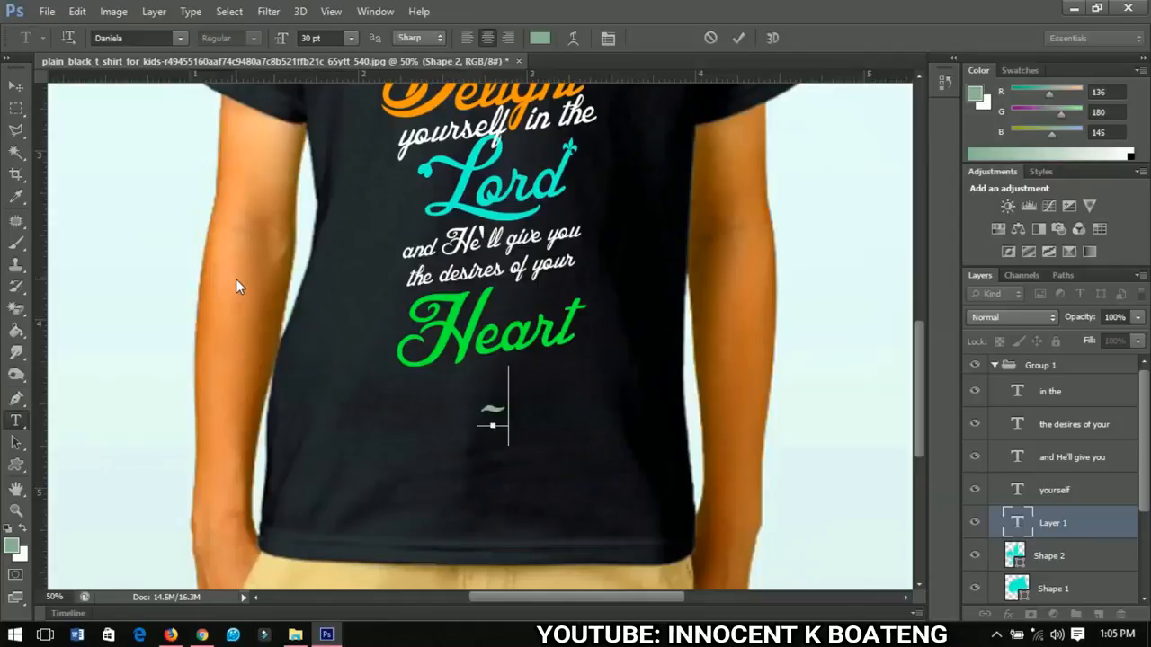
text(Psalm 37:4)
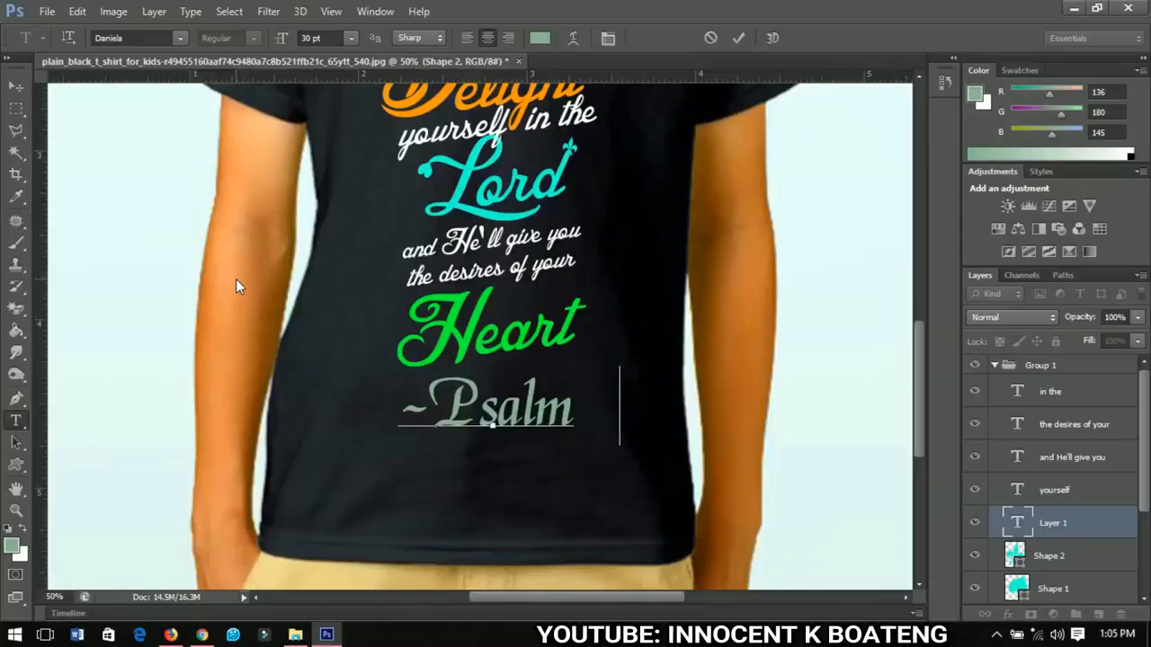
Step: Select all of the Psalm reference text and set its colour to white
key(ctrl+a)
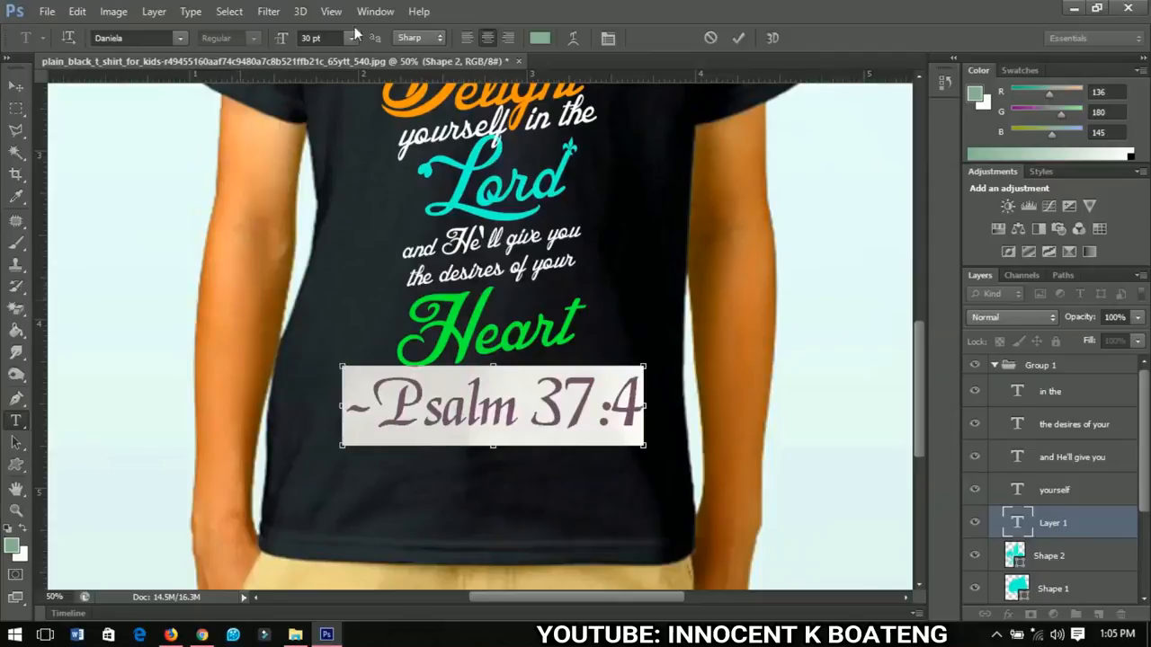
click(542, 39)
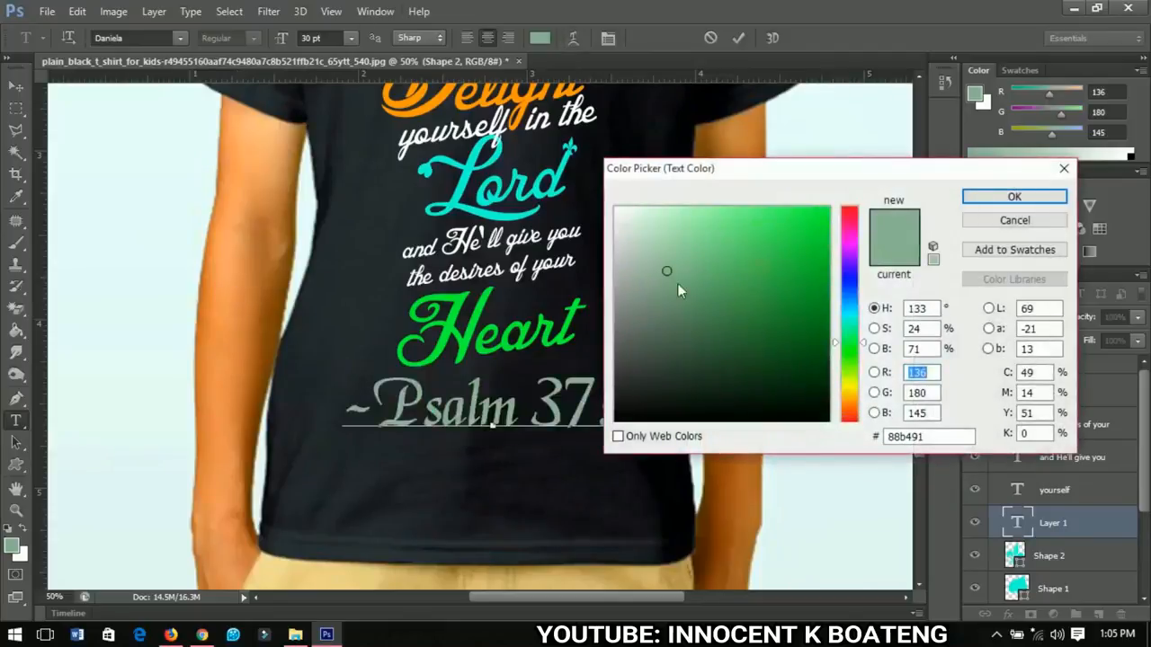
drag(677, 283, 615, 208)
click(1014, 196)
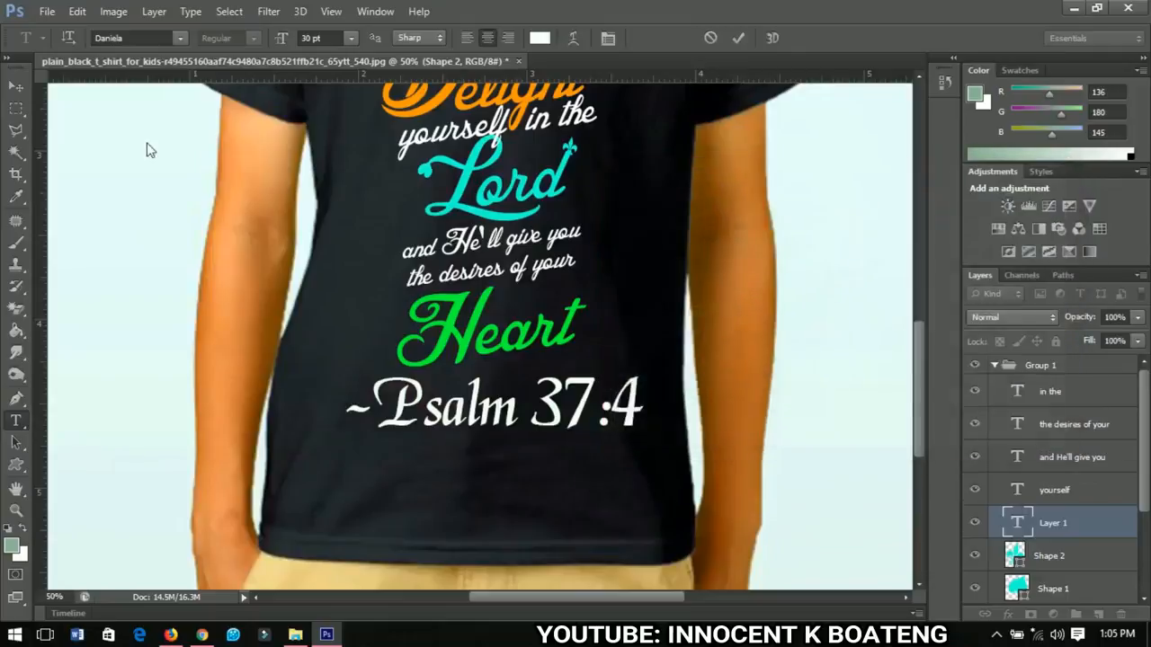
Step: Scale down the Psalm 37:4 reference and position it near the bottom hem of the shirt
click(374, 460)
key(v)
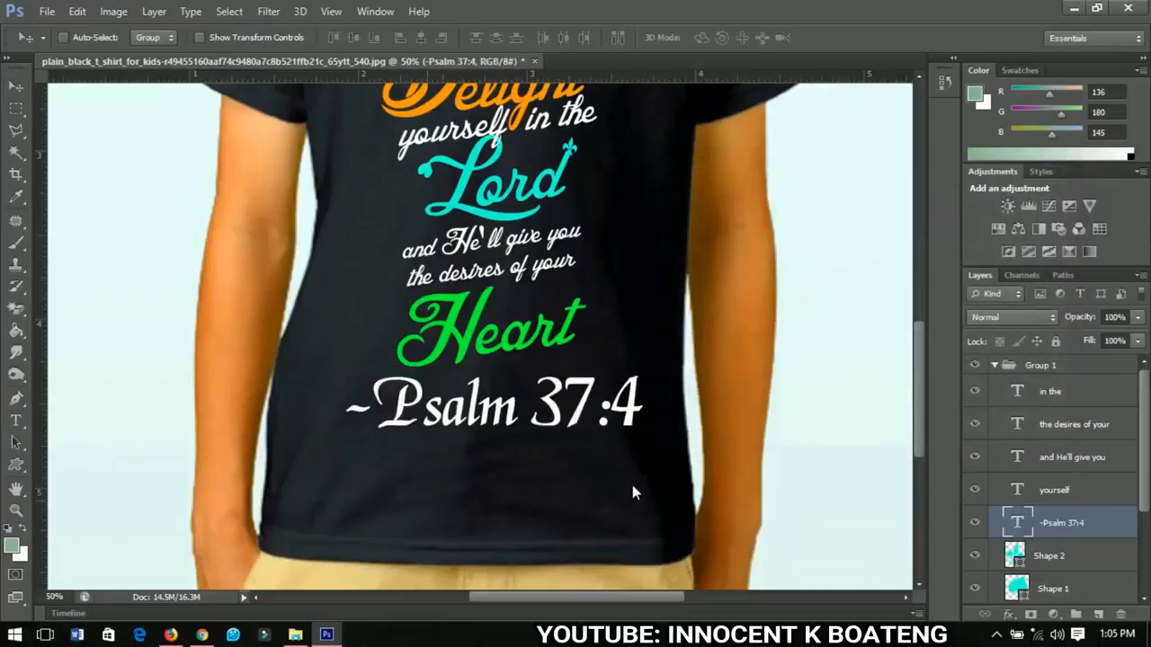
key(ctrl+t)
drag(632, 448, 510, 523)
key(Return)
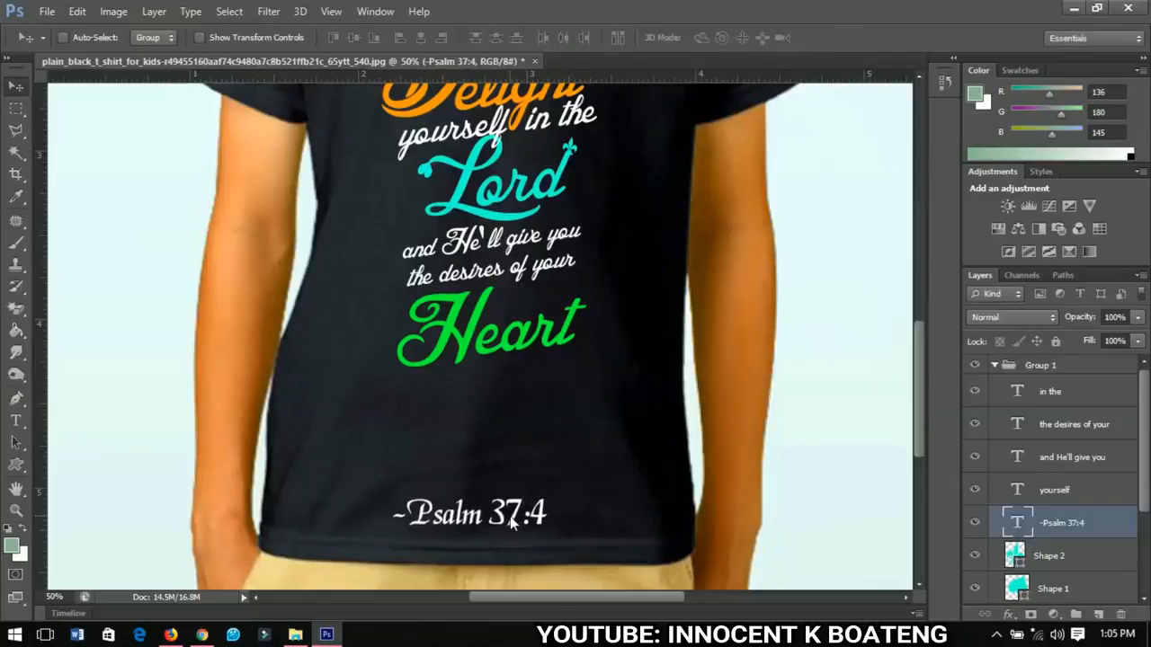
scroll(509, 524, down, 3)
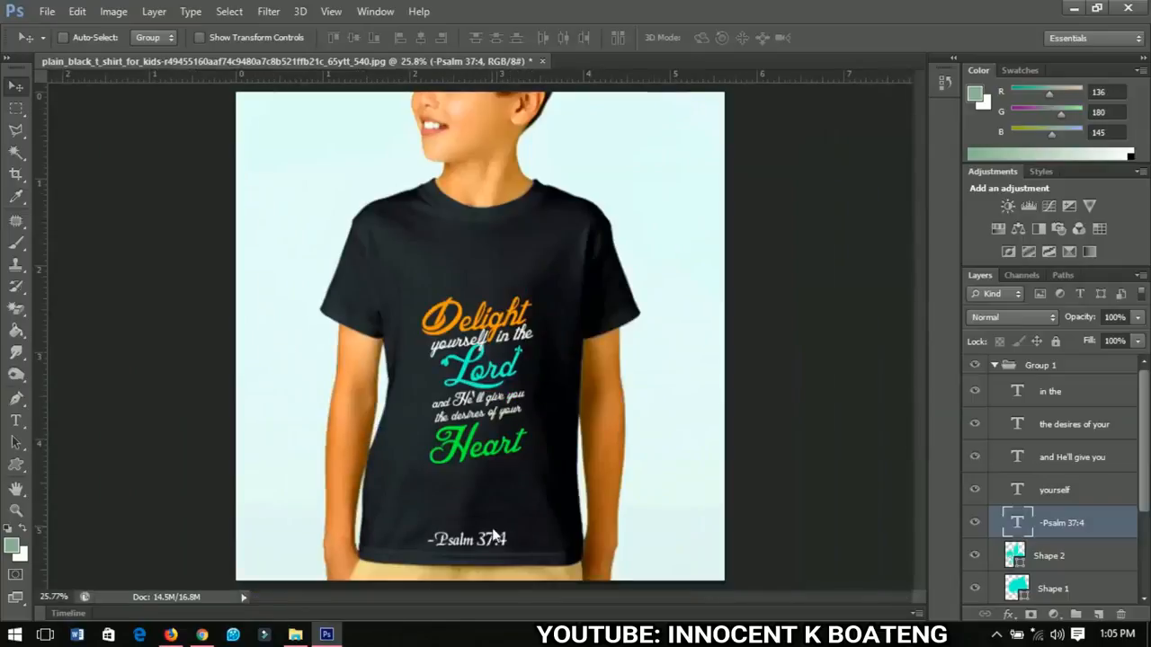